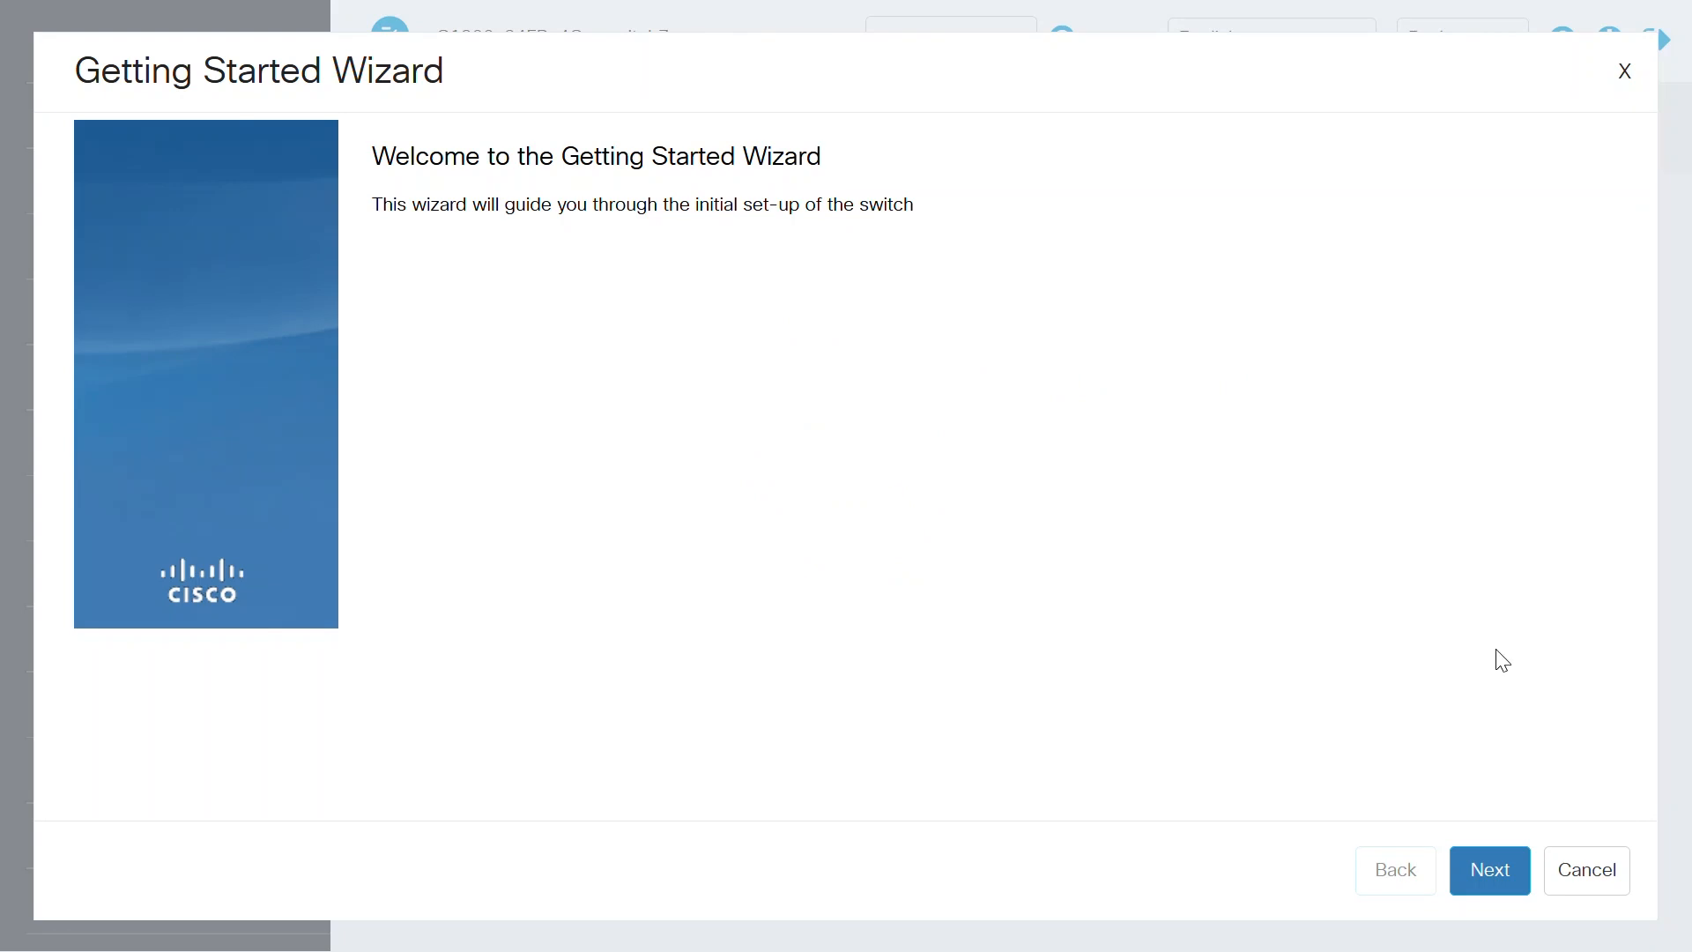
Step: Enter the switch's general information: system location US, system contact Admin and user-defined host name C1200
{"action": "left_click", "coordinate": [1491, 869]}
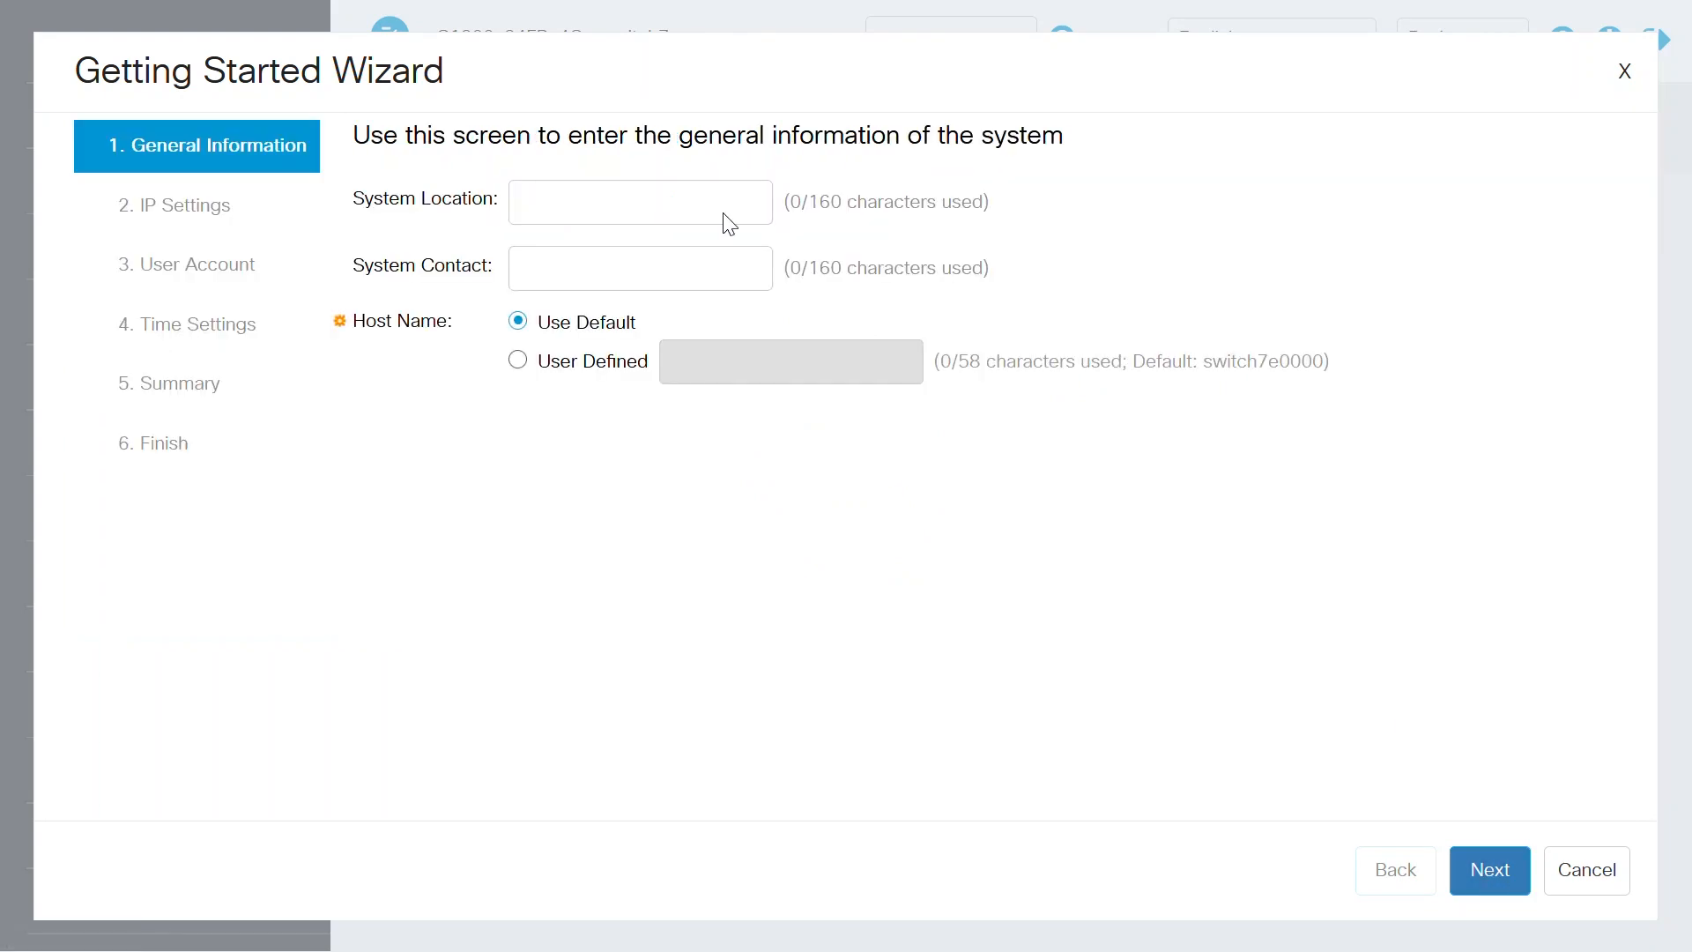
{"action": "left_click", "coordinate": [691, 196]}
{"action": "type", "text": "US"}
{"action": "key", "text": "Tab"}
{"action": "type", "text": "A"}
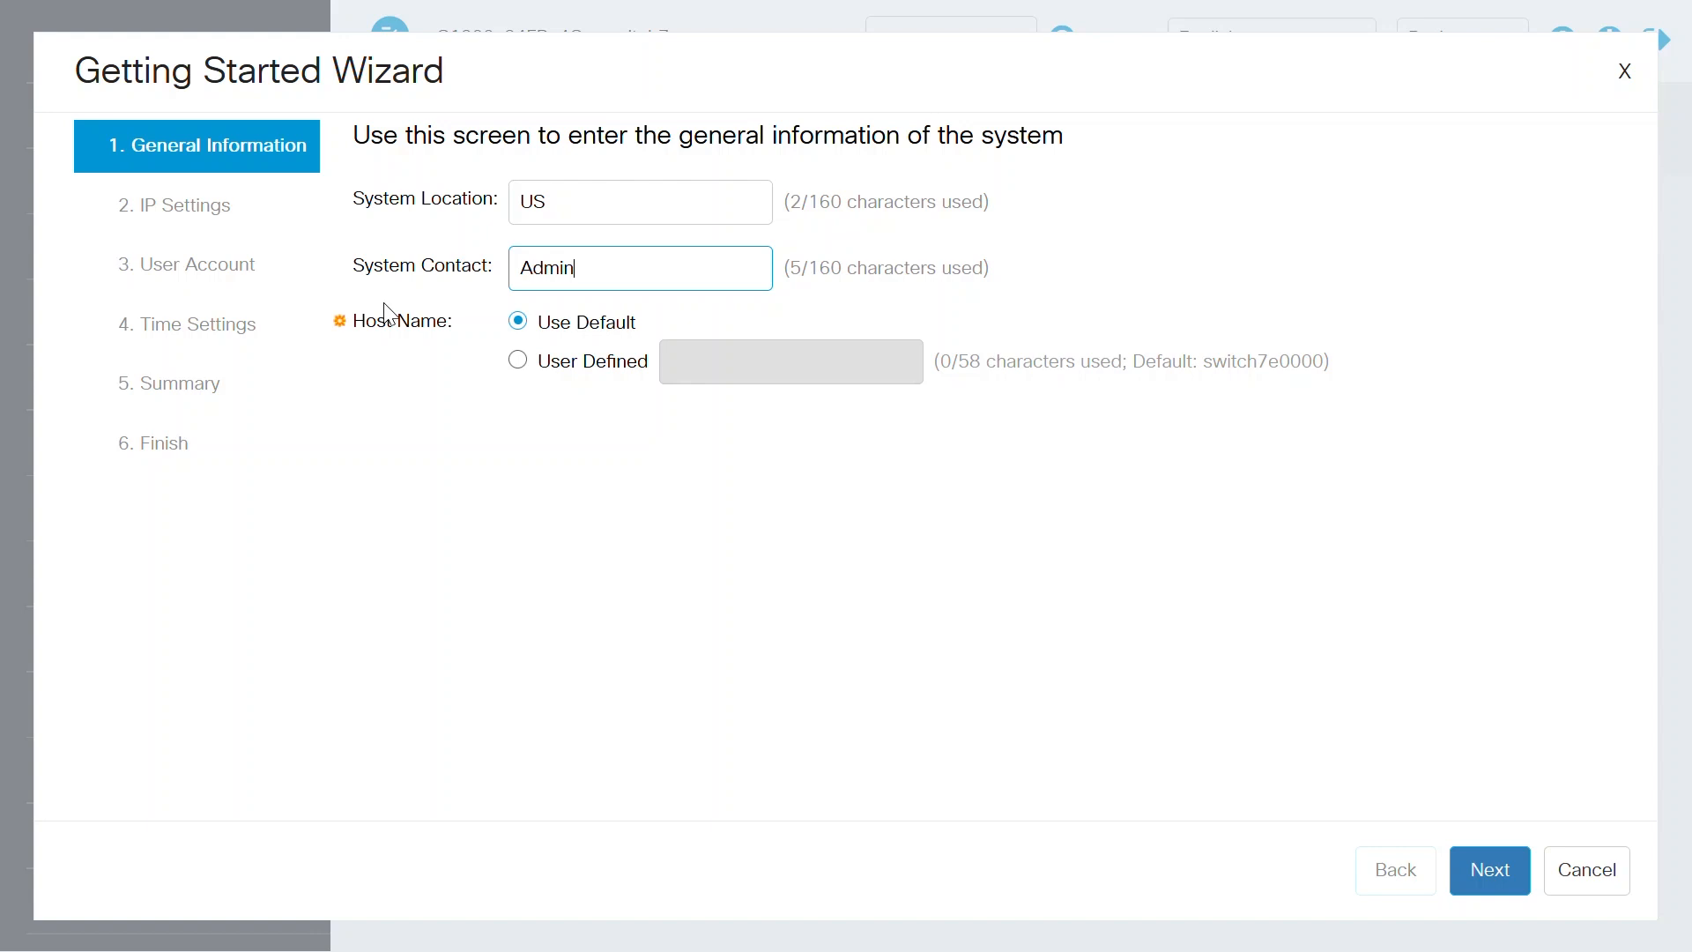
{"action": "left_click", "coordinate": [517, 362]}
{"action": "left_click", "coordinate": [744, 352]}
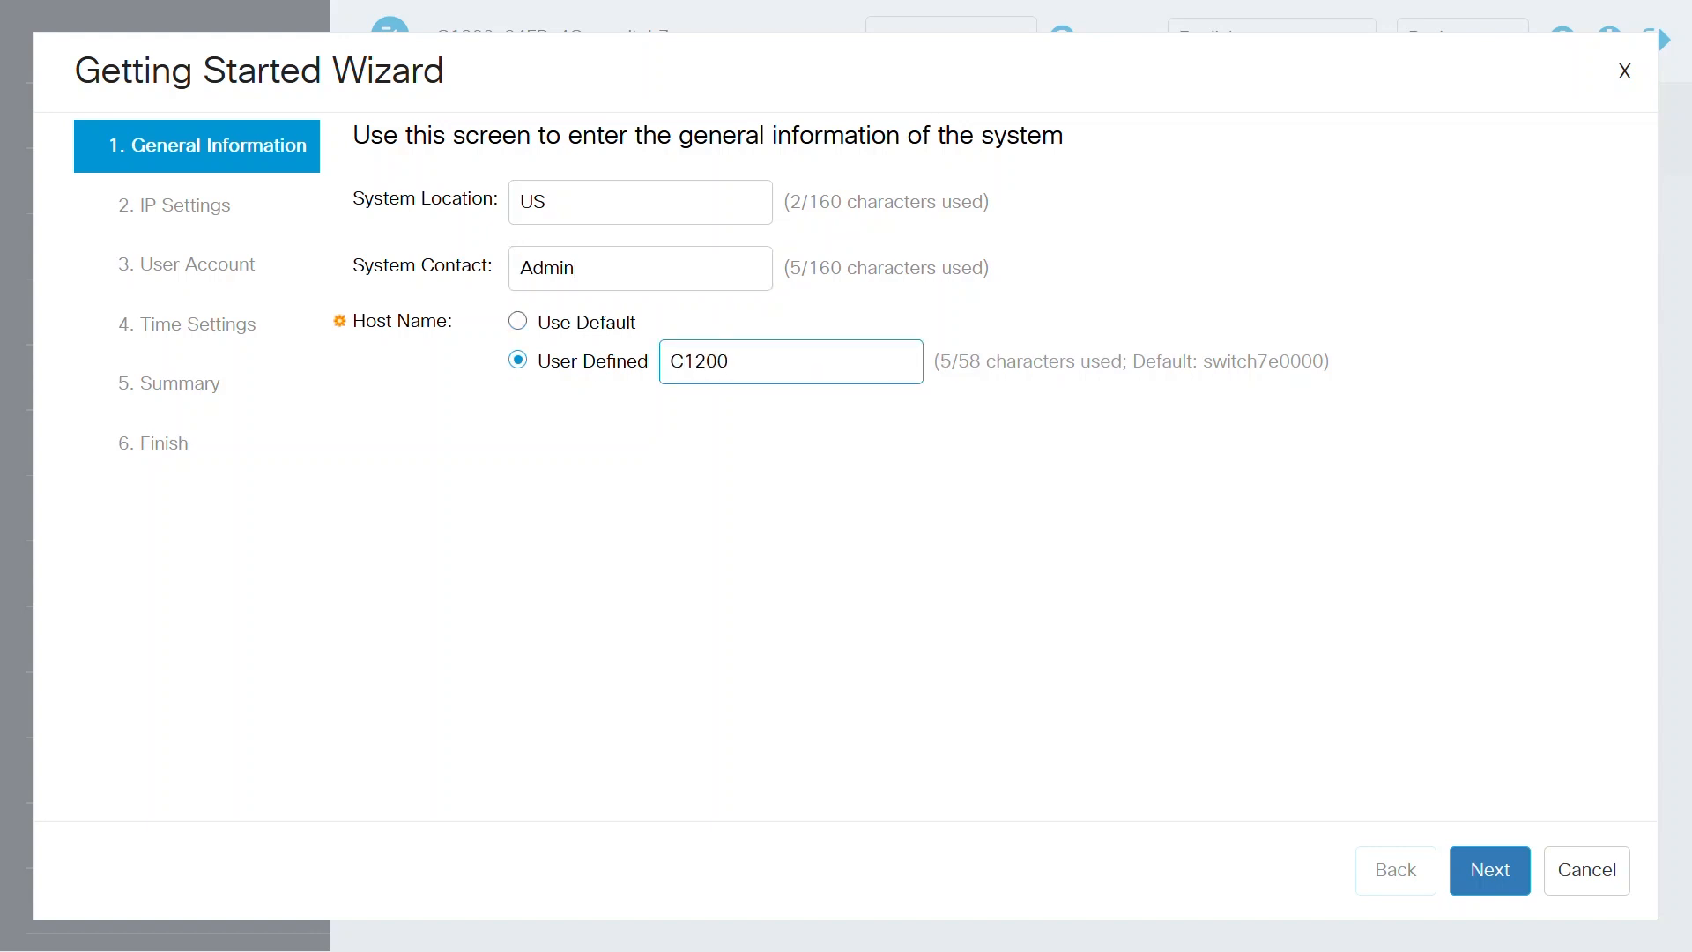
{"action": "left_click", "coordinate": [1492, 867]}
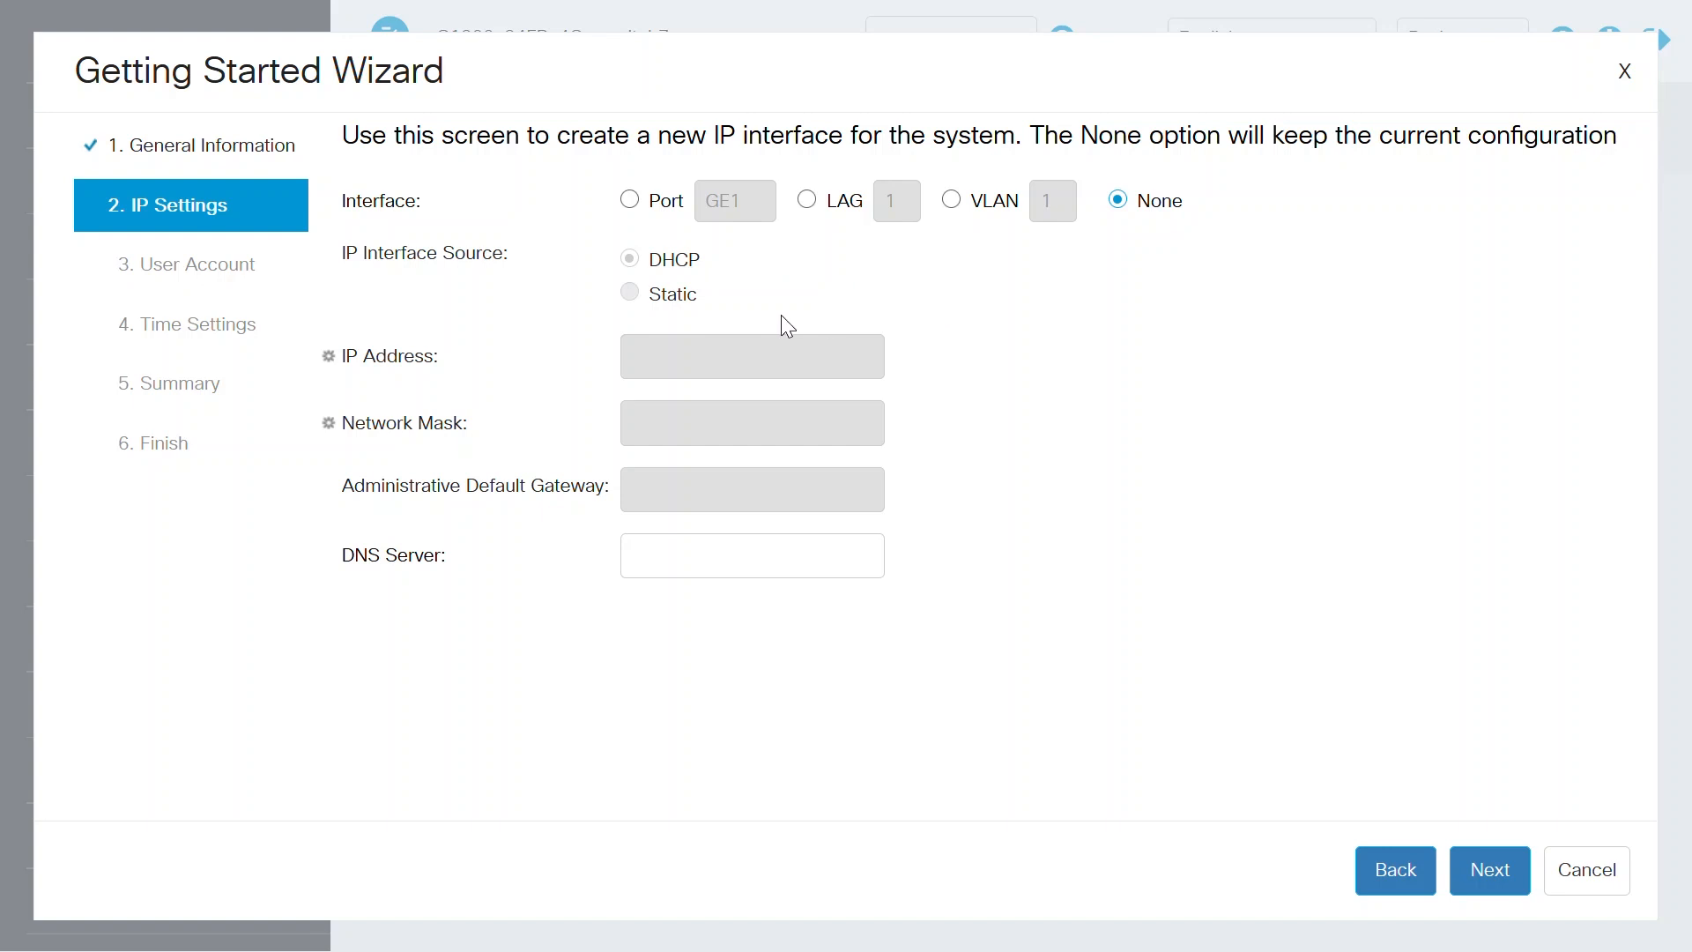
Step: Keep the current IP configuration with interface None, and keep the current username and password for the user account
{"action": "left_click", "coordinate": [1489, 870]}
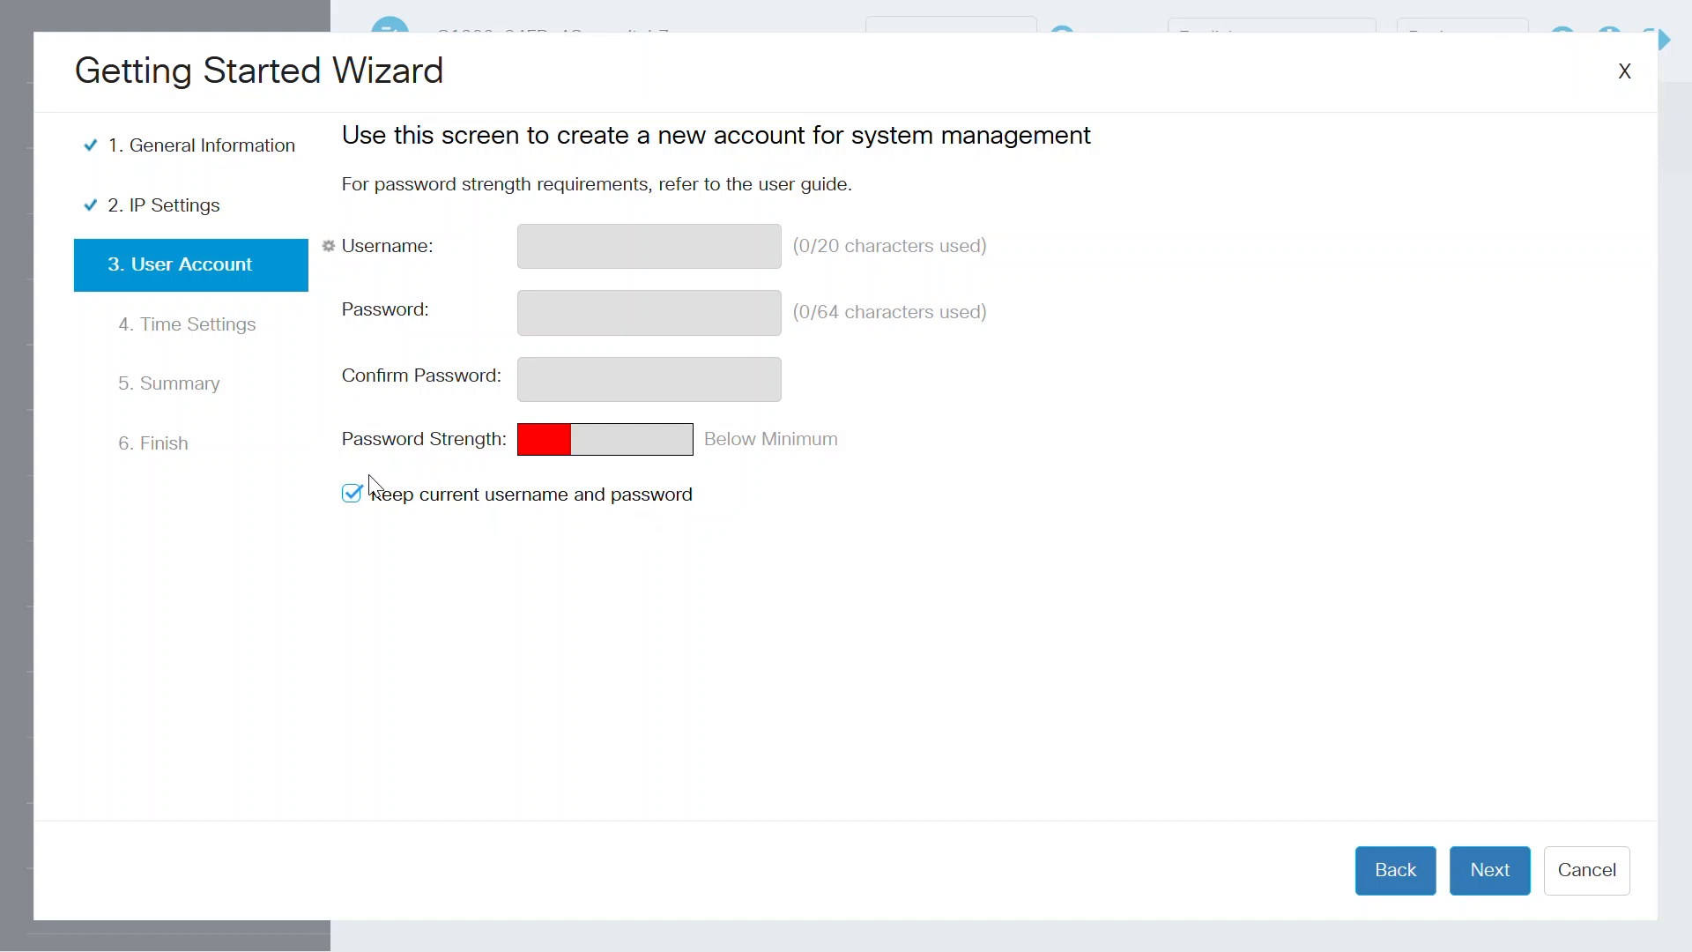
{"action": "left_click", "coordinate": [352, 495]}
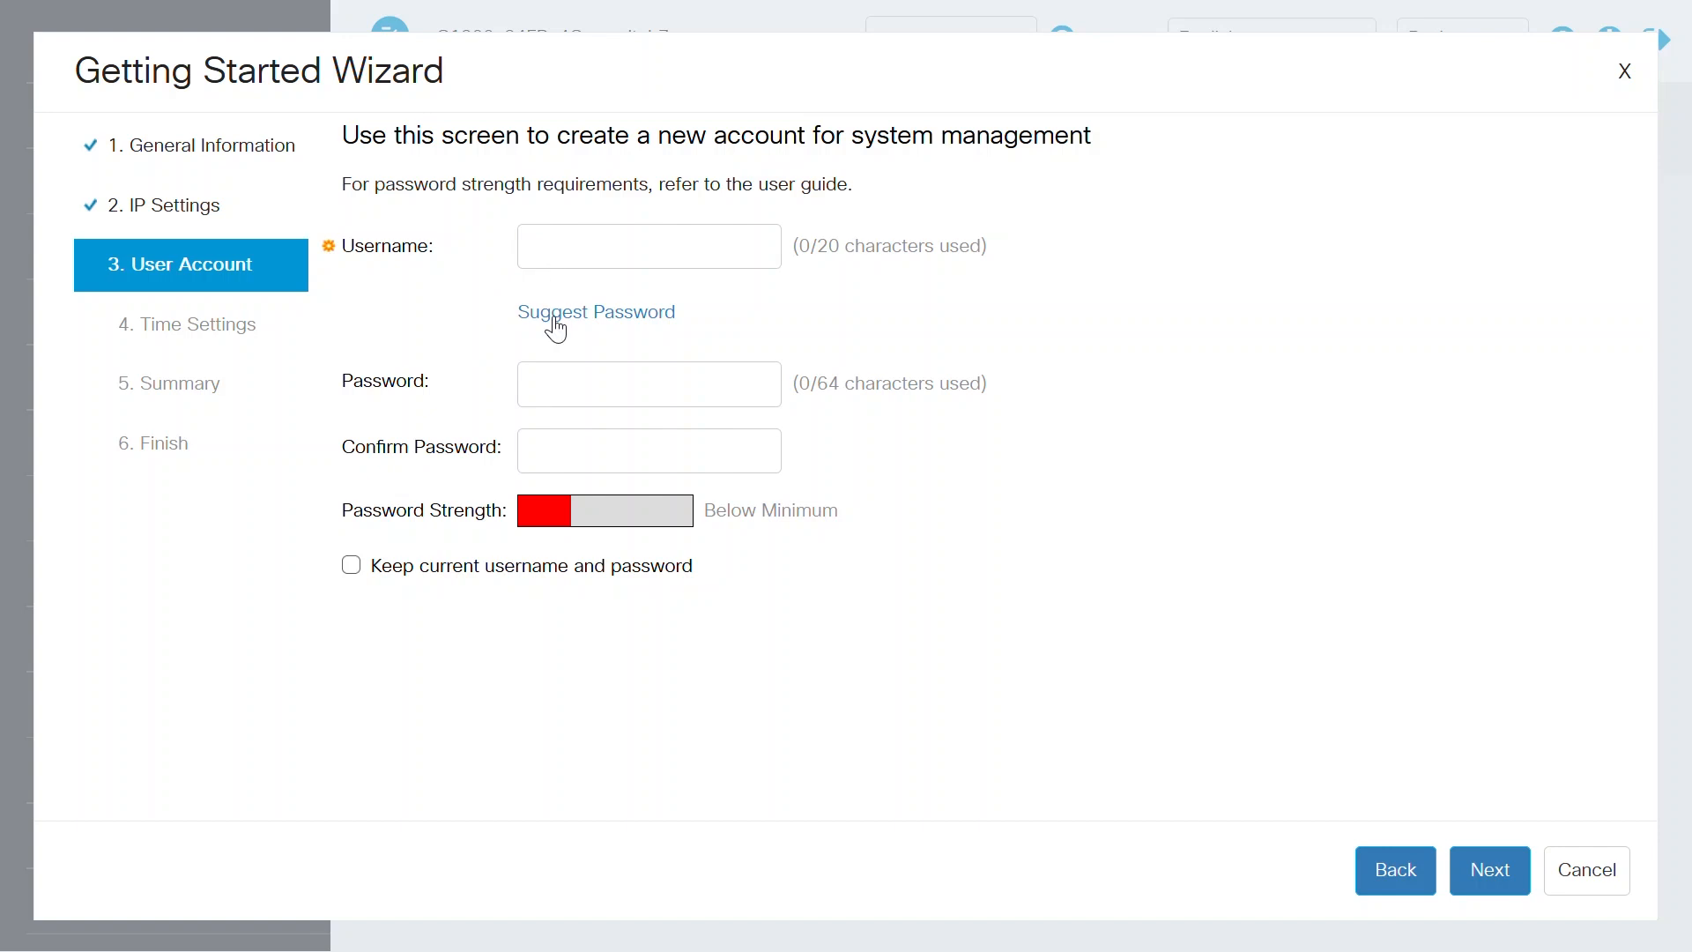
{"action": "left_click", "coordinate": [351, 565]}
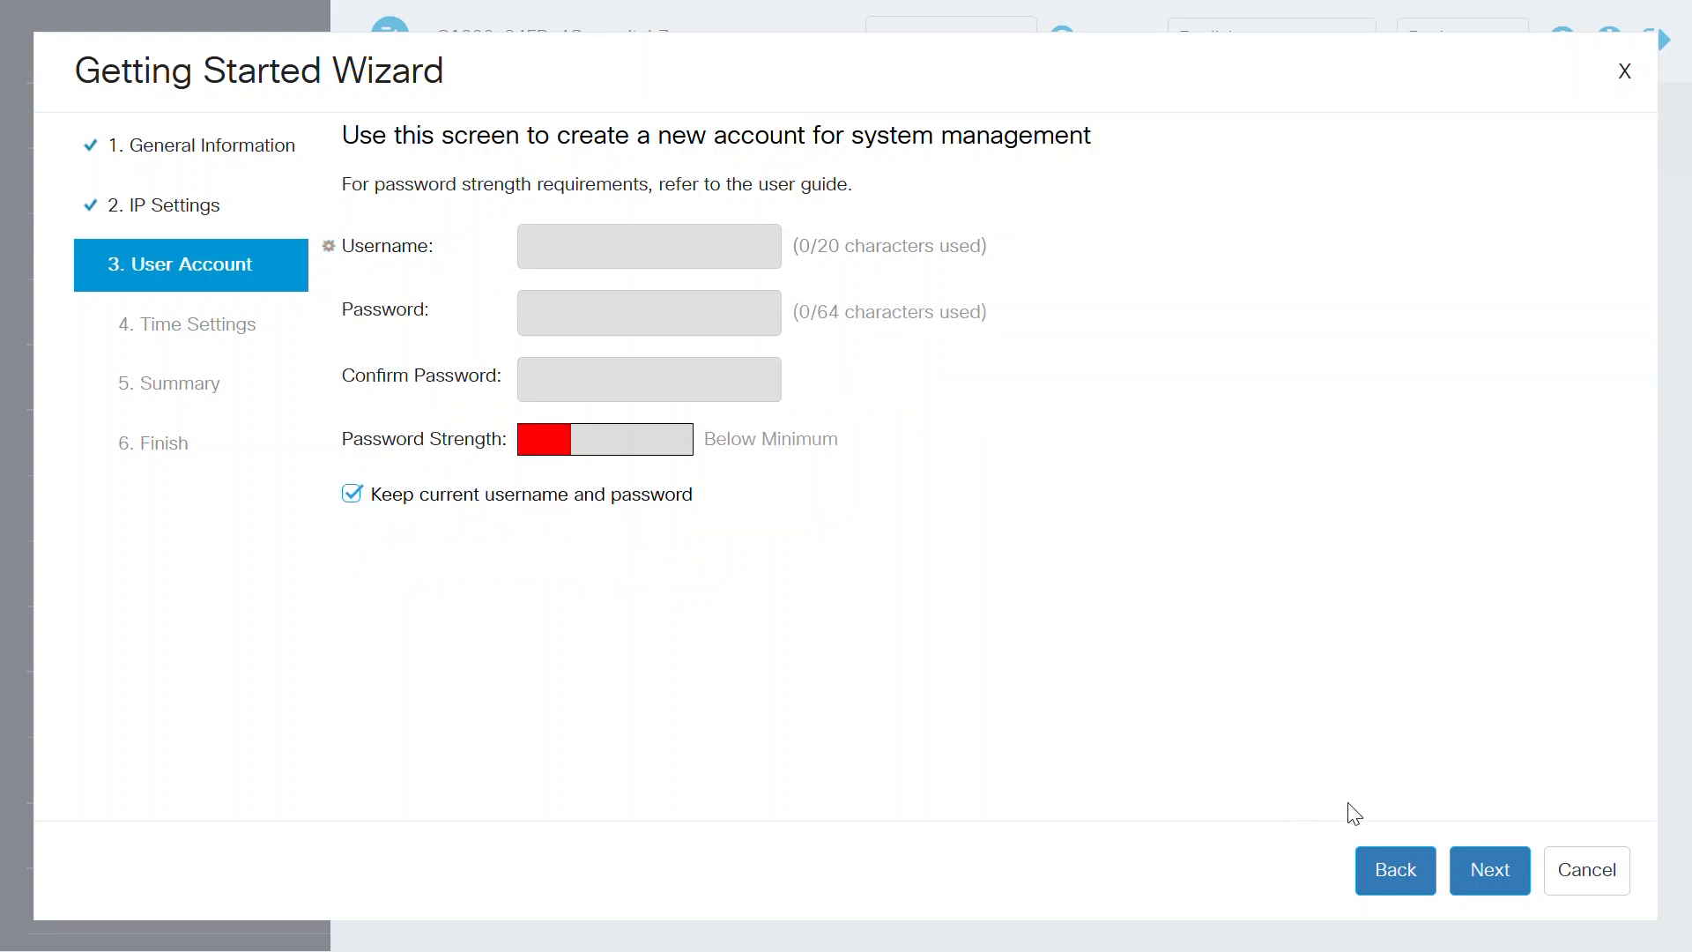
{"action": "left_click", "coordinate": [1505, 874]}
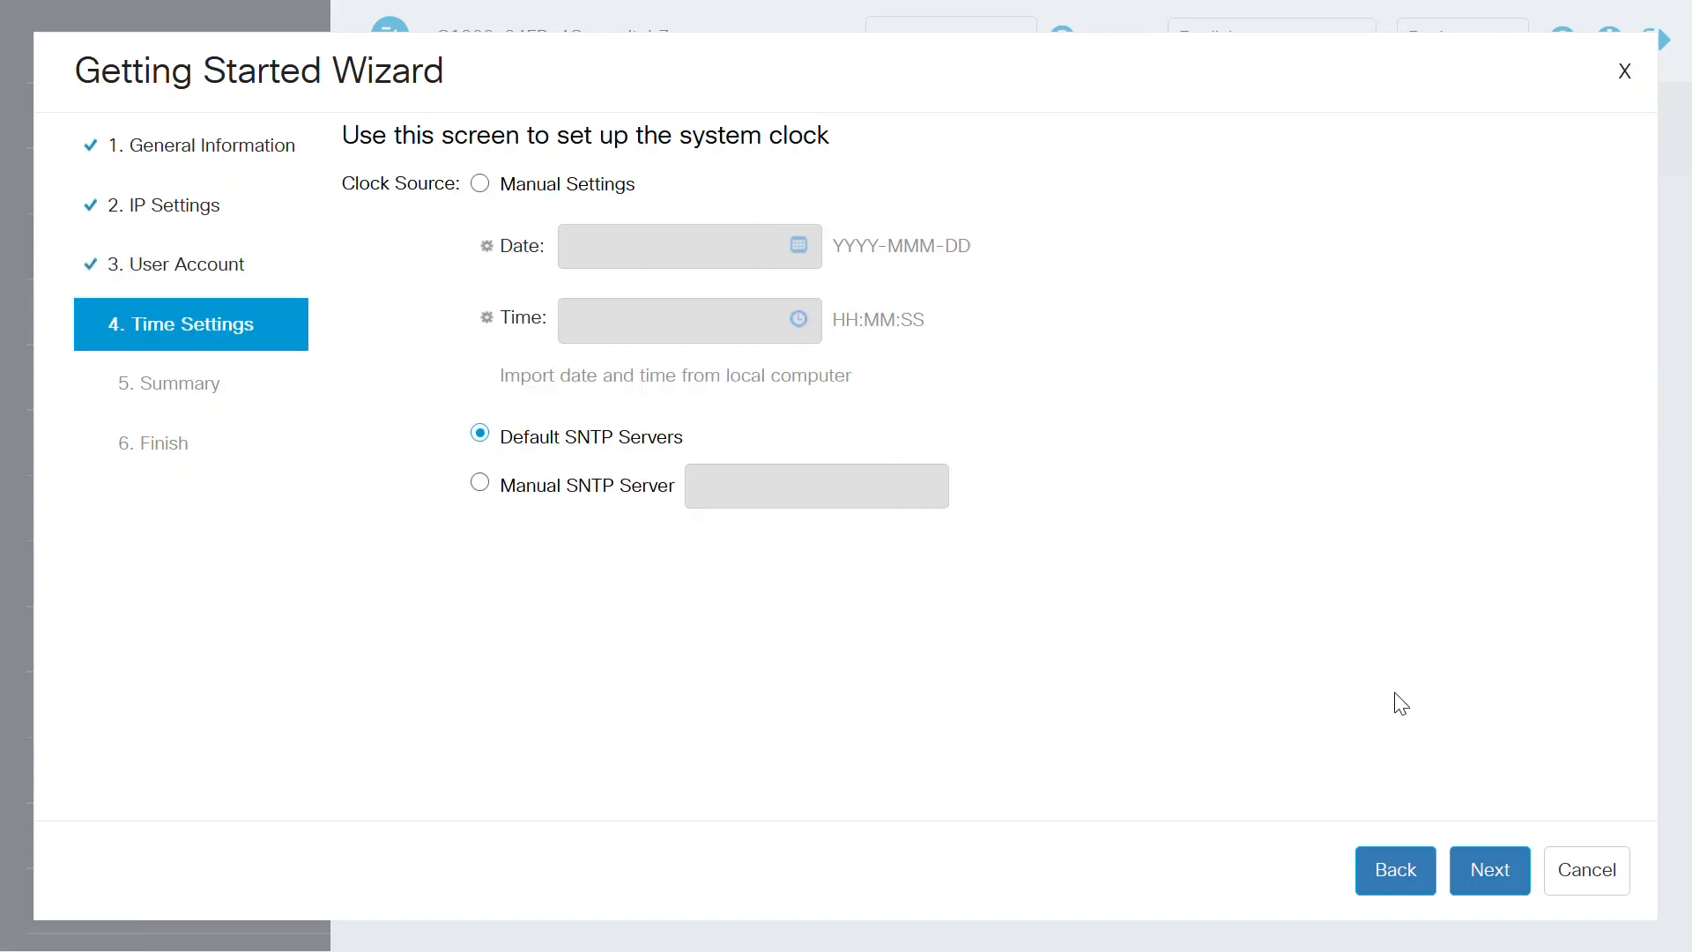
Step: Use Default SNTP Servers as the clock source, then apply the initial setup and finish the Getting Started Wizard
{"action": "left_click", "coordinate": [475, 184]}
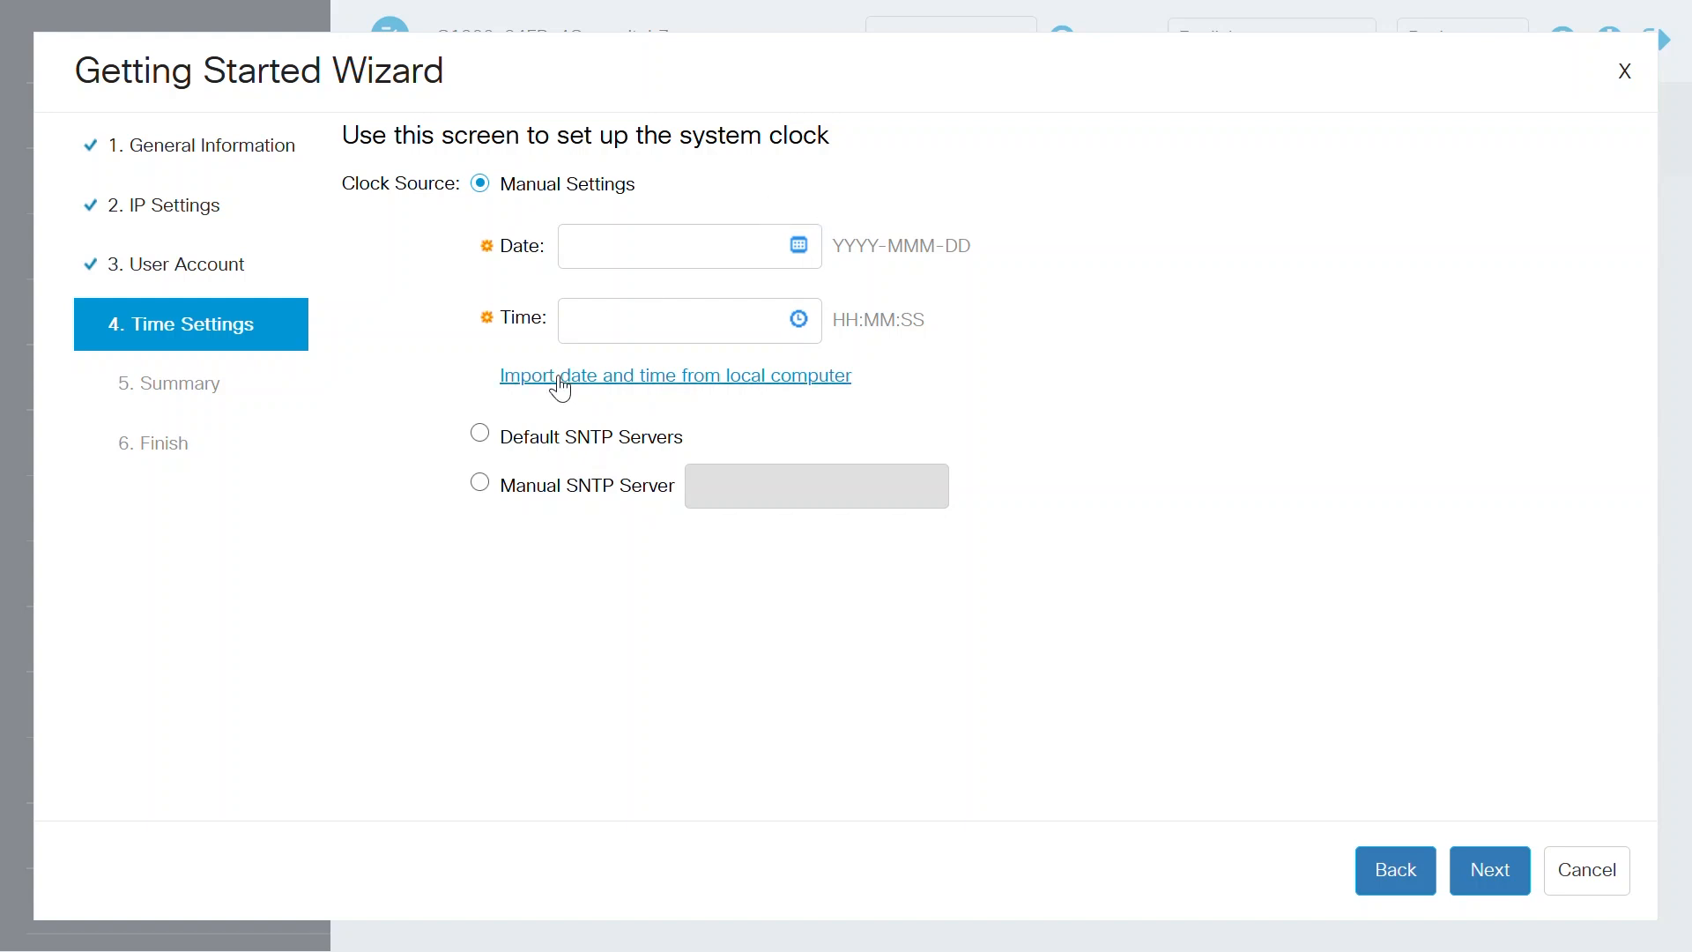
{"action": "left_click", "coordinate": [481, 433]}
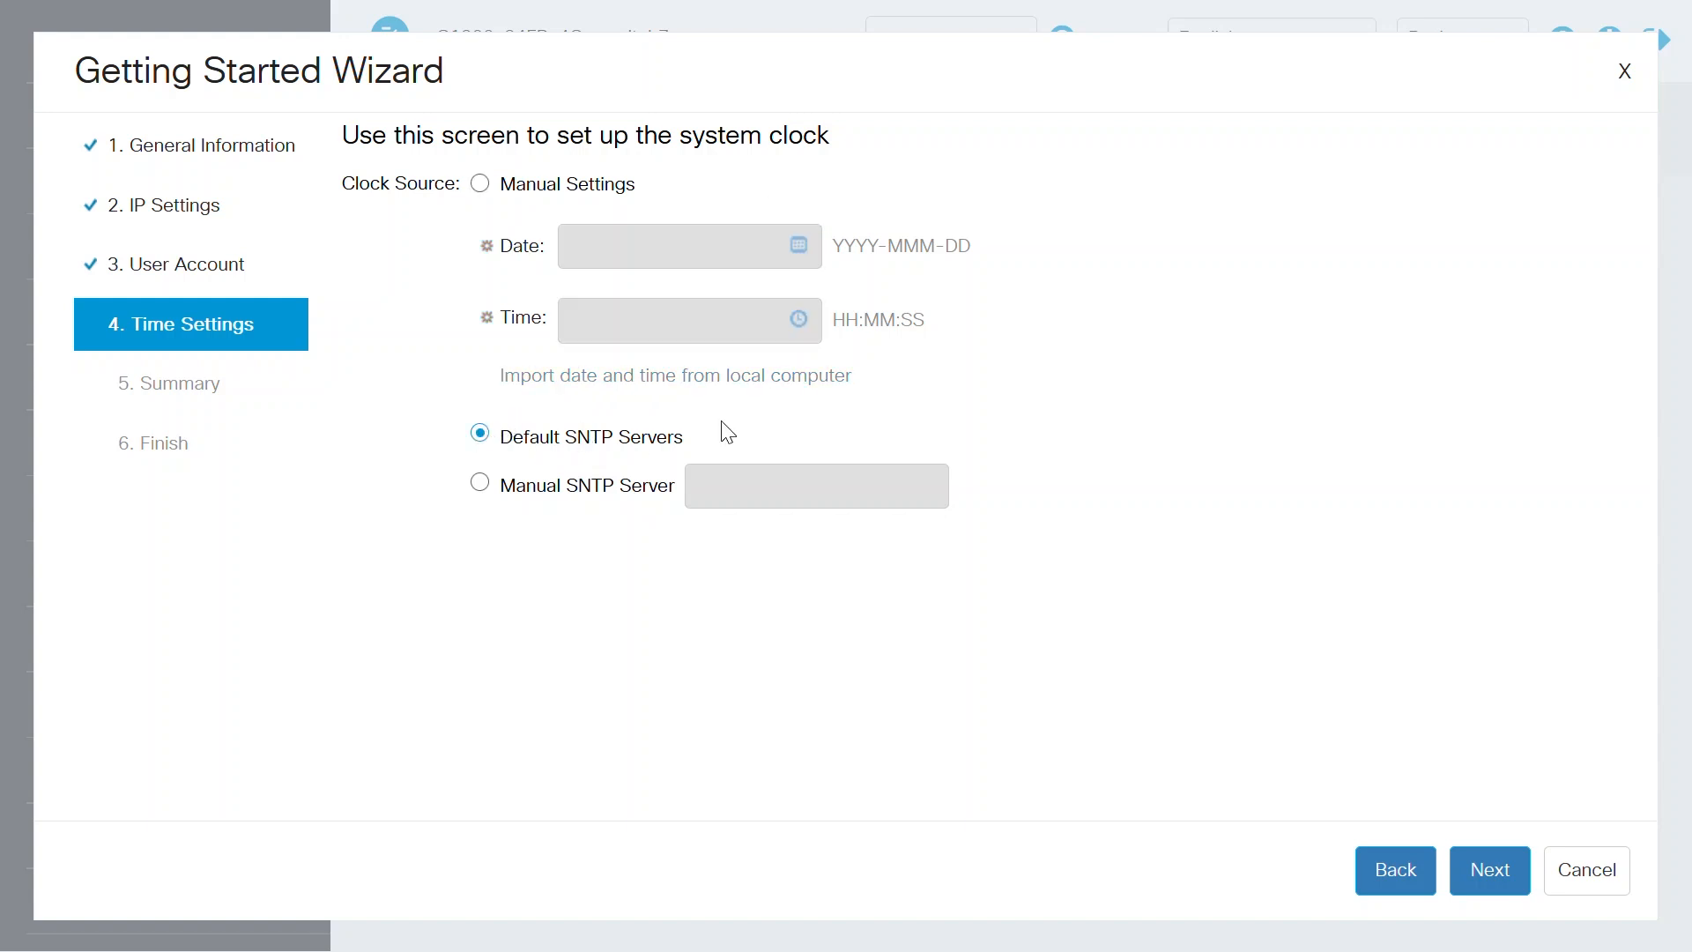
{"action": "left_click", "coordinate": [1490, 872]}
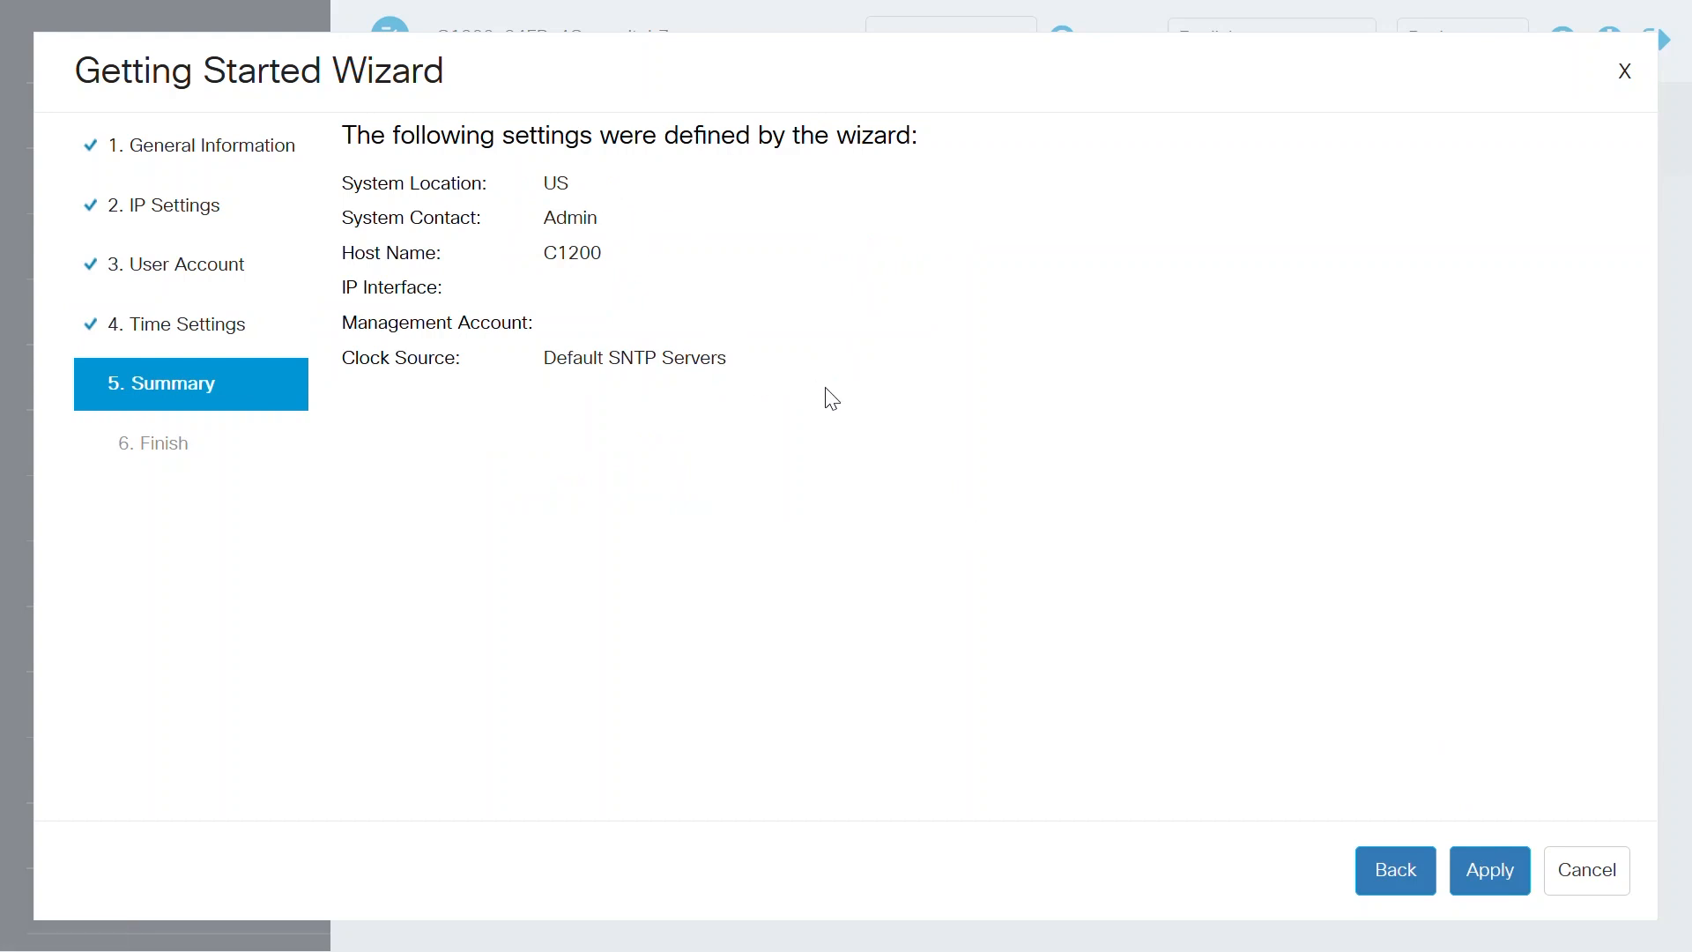
{"action": "left_click", "coordinate": [1499, 869]}
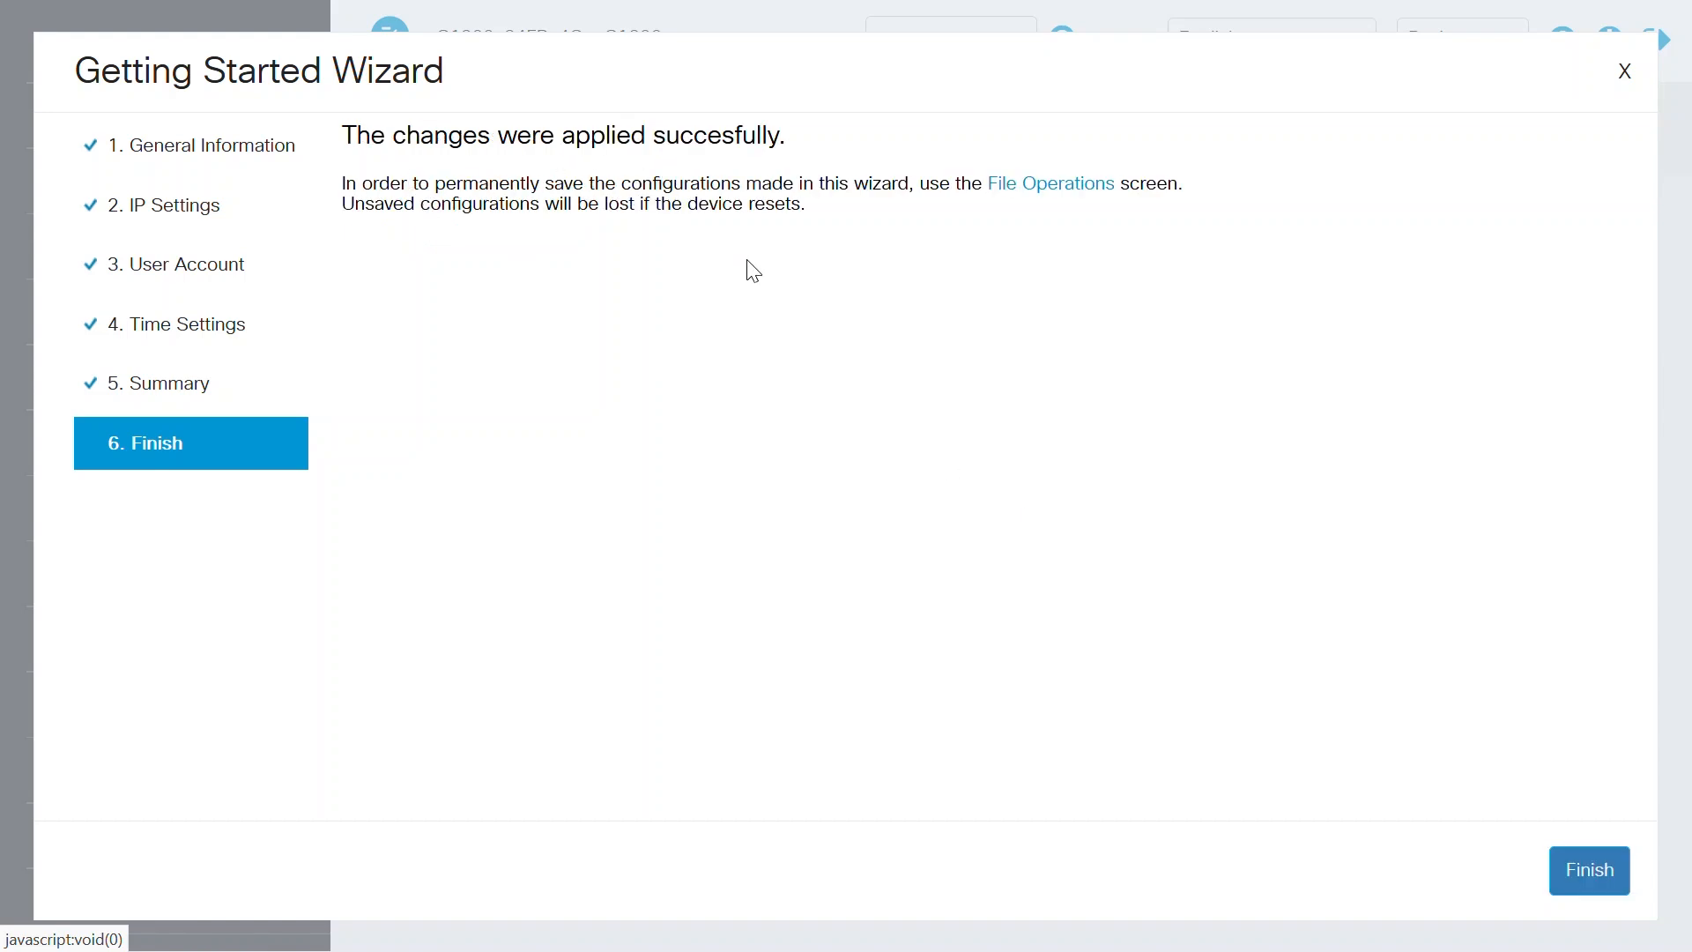
{"action": "left_click", "coordinate": [1590, 872]}
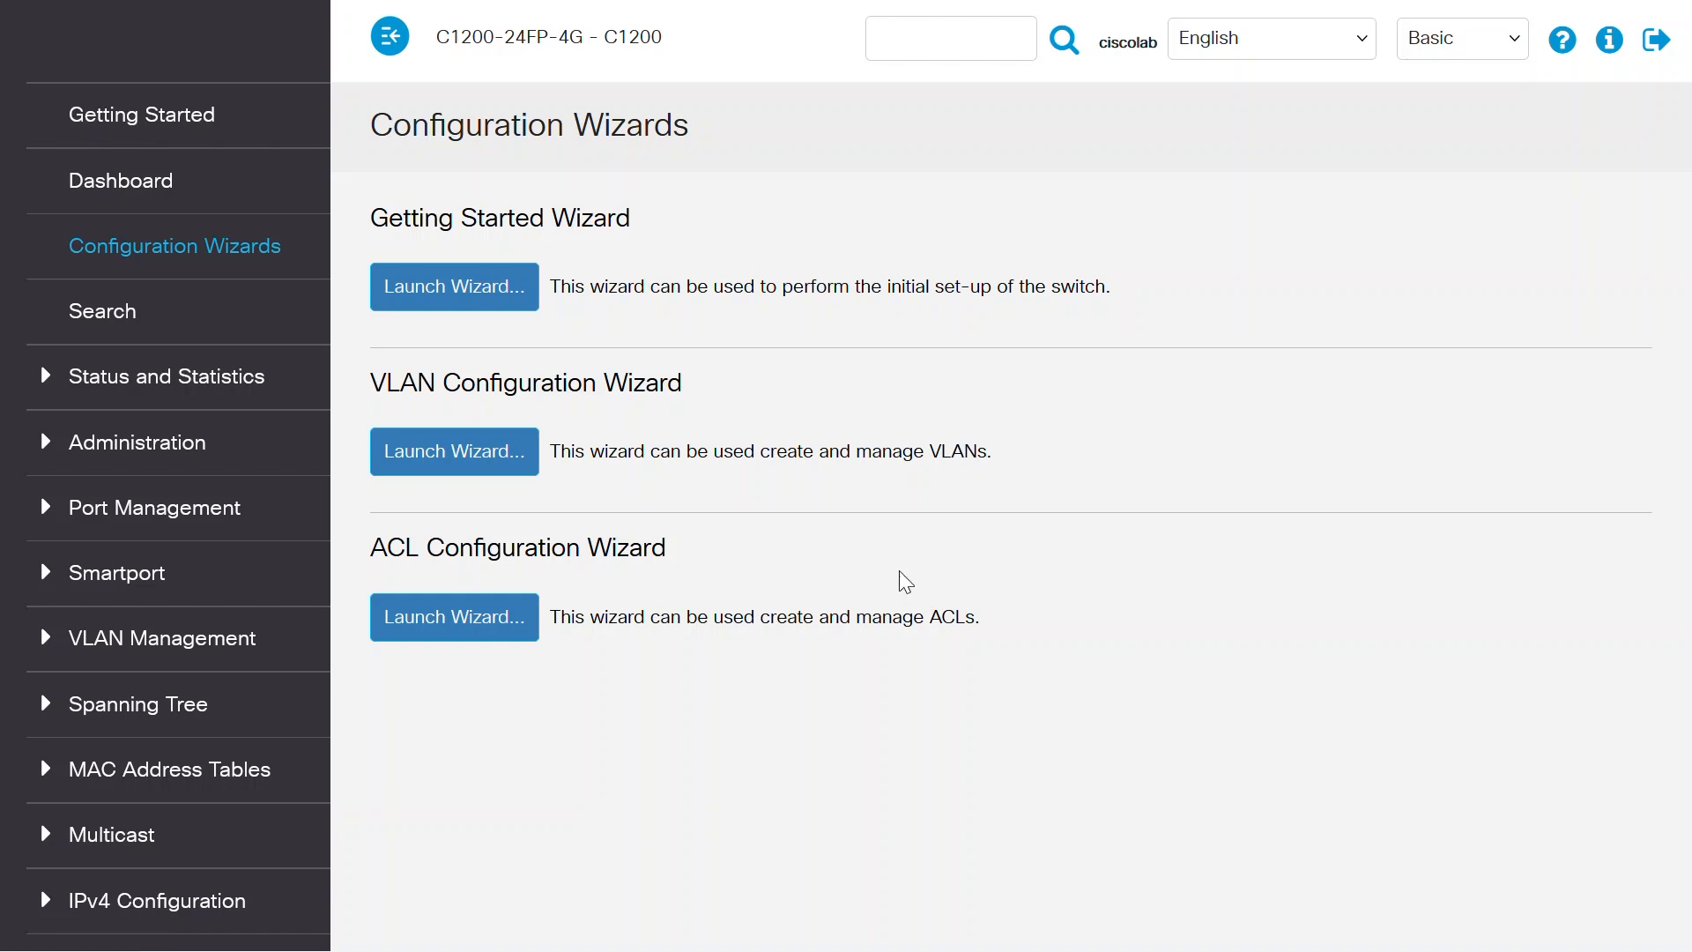
Step: Start the VLAN Configuration Wizard and choose ports GE17 and GE18 as trunk interfaces
{"action": "left_click", "coordinate": [467, 451]}
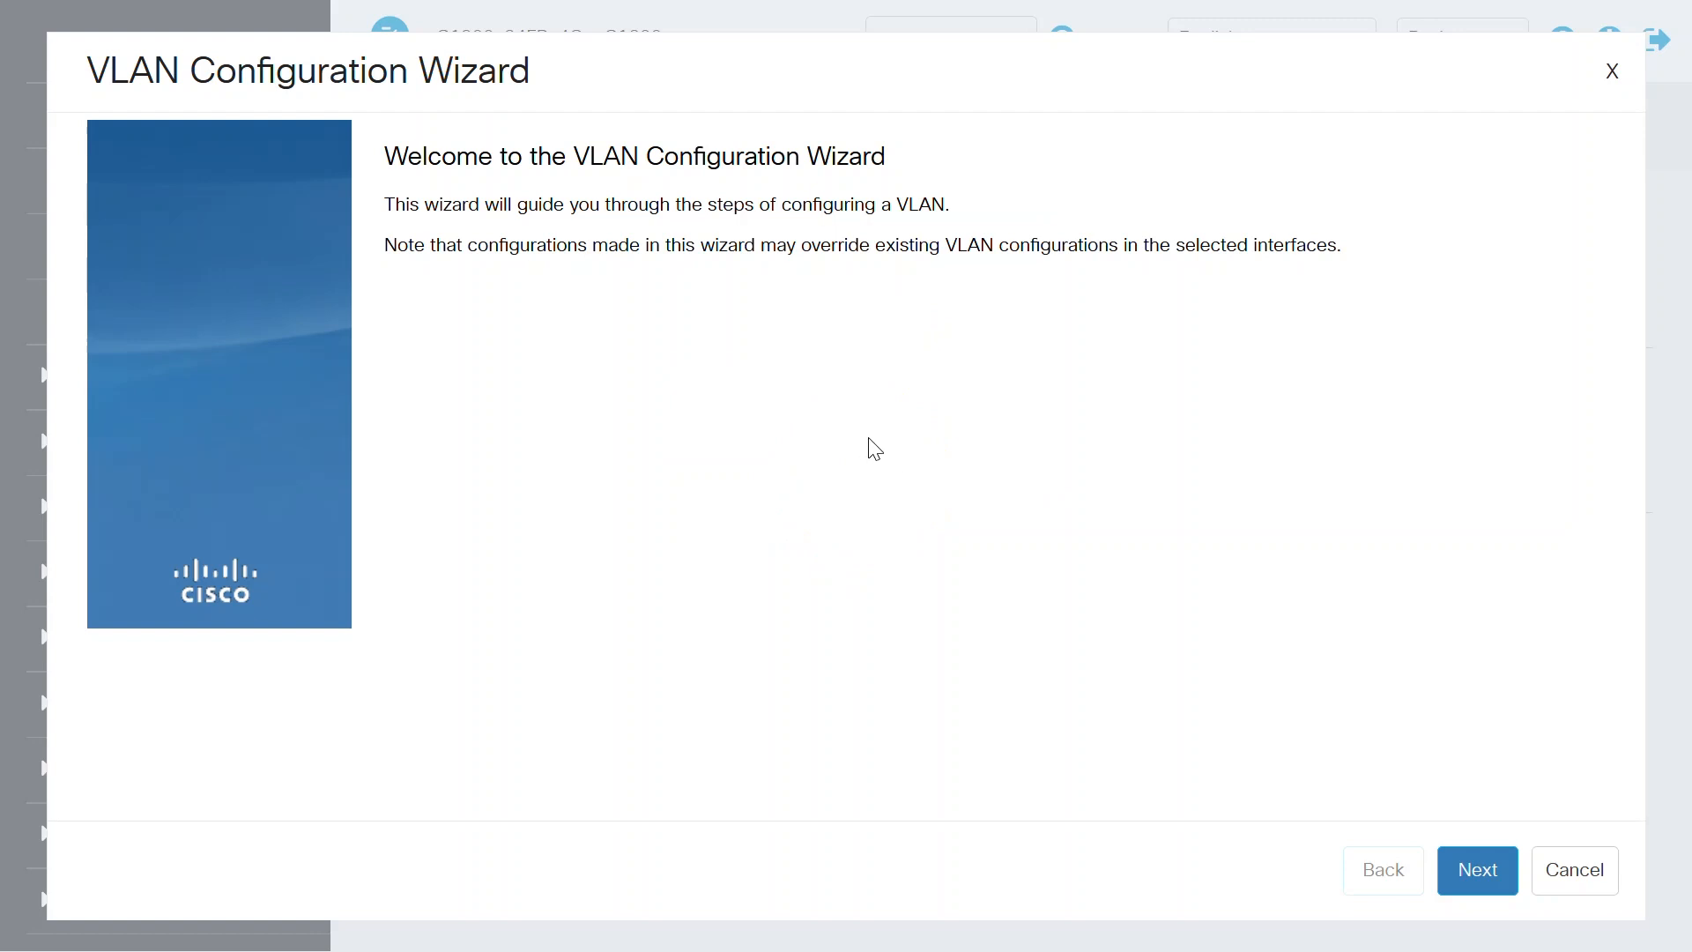
{"action": "left_click", "coordinate": [1468, 870]}
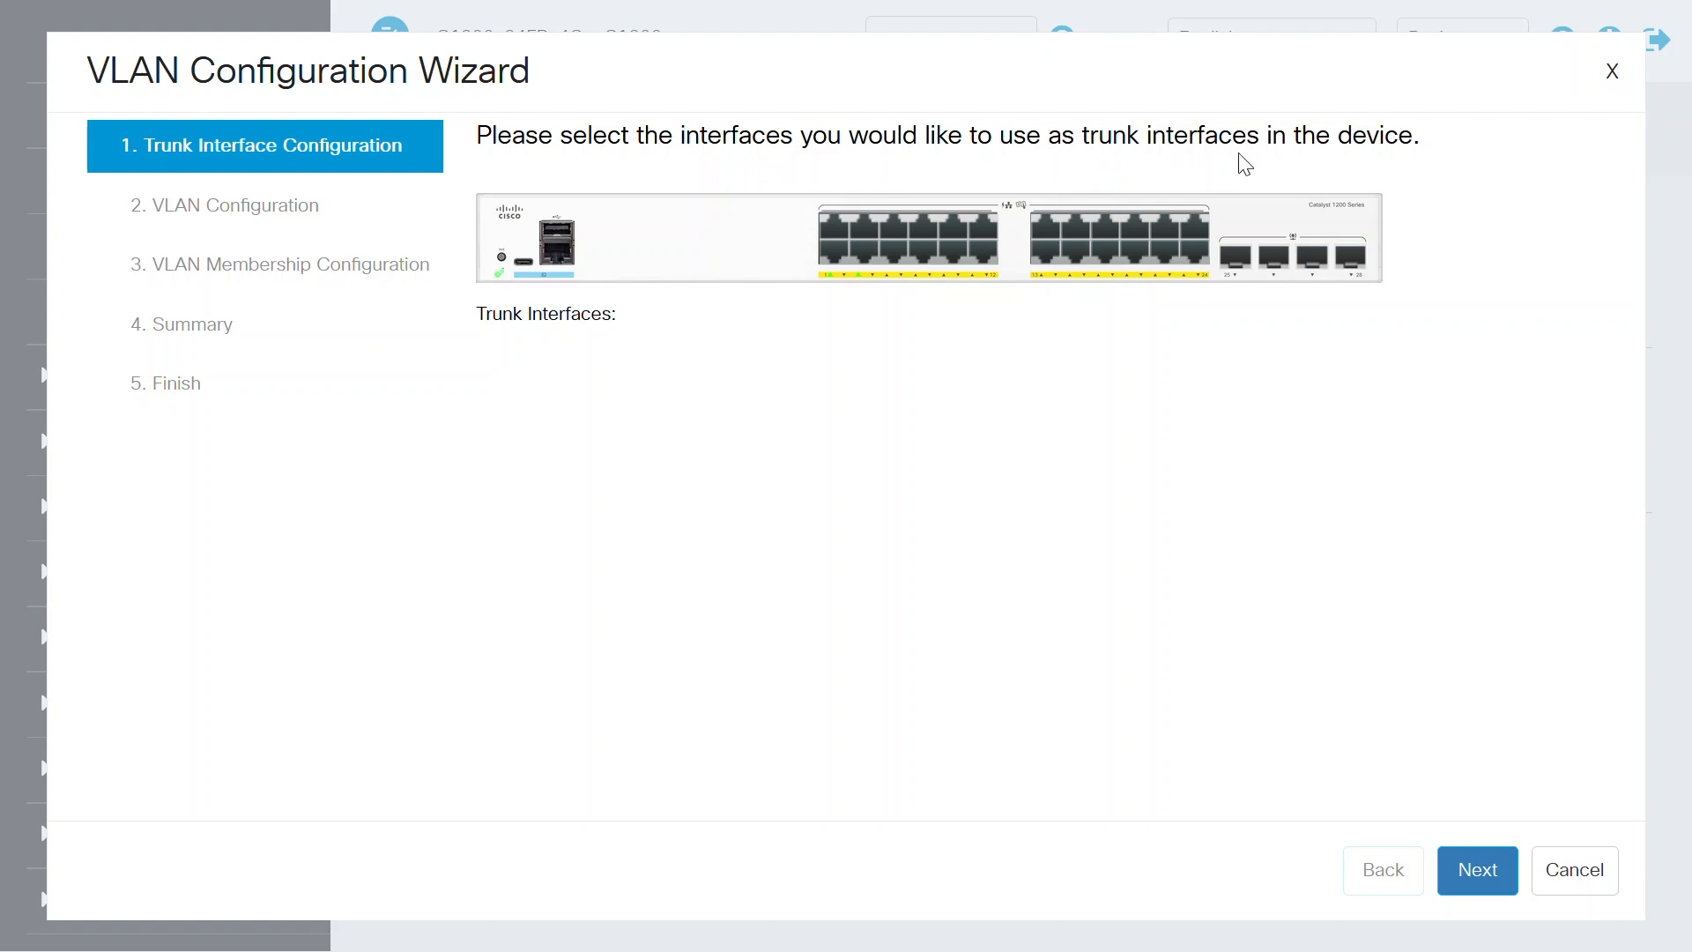
{"action": "left_click", "coordinate": [1103, 231]}
{"action": "left_click", "coordinate": [1104, 256]}
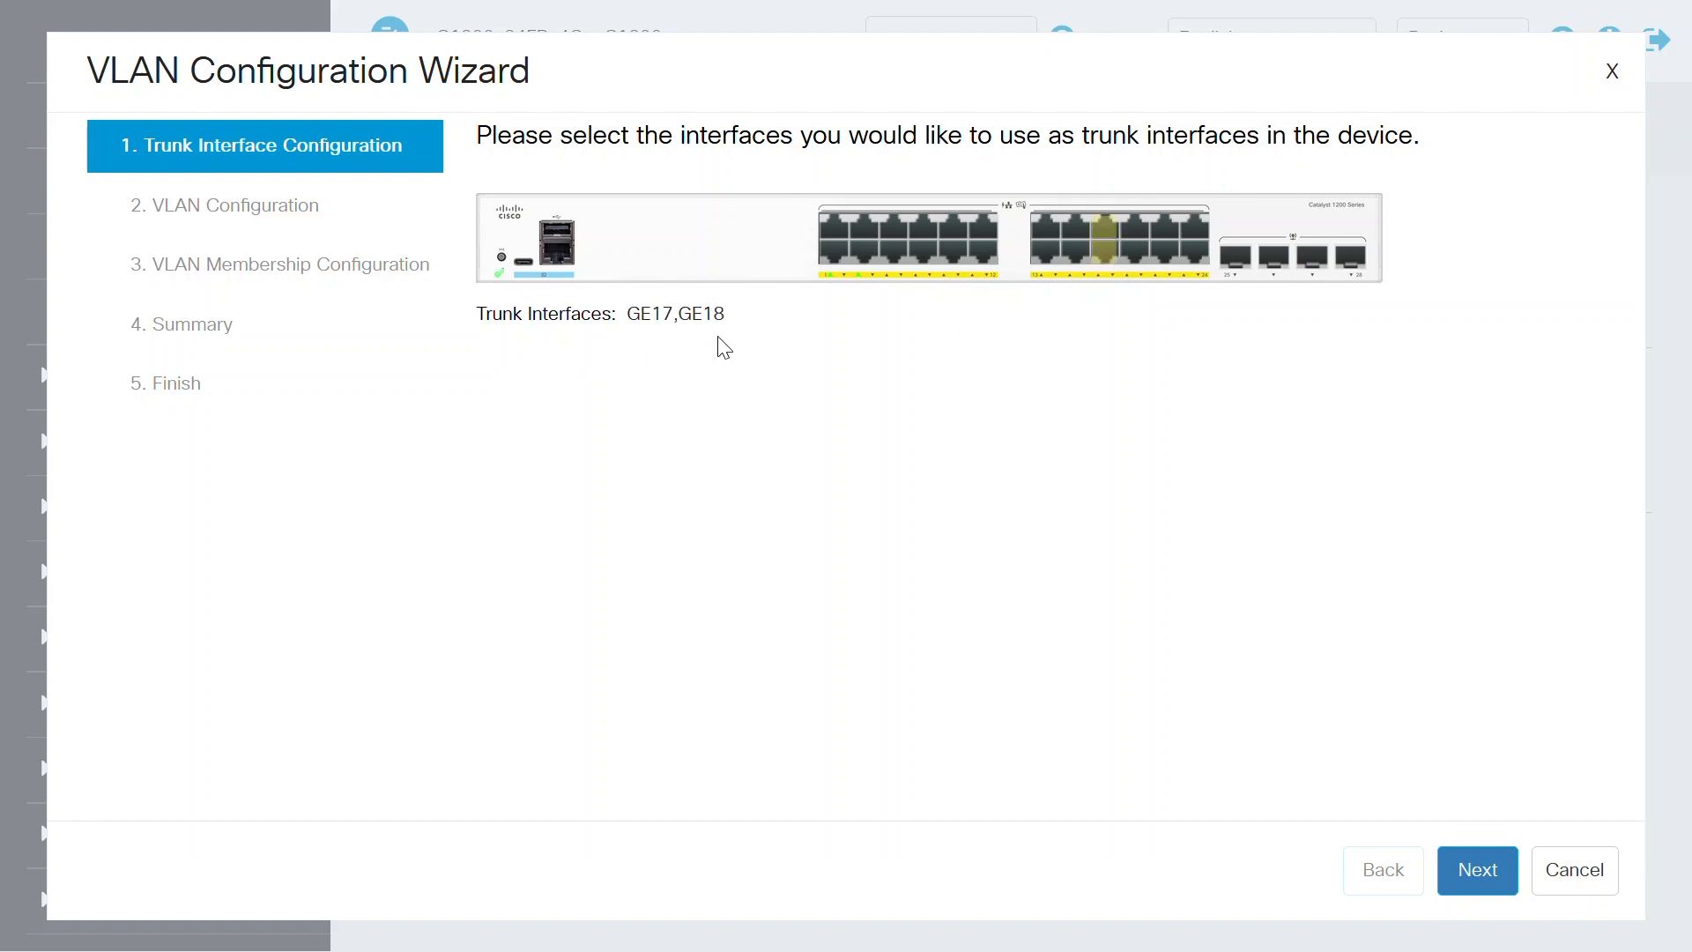
{"action": "left_click", "coordinate": [1477, 871]}
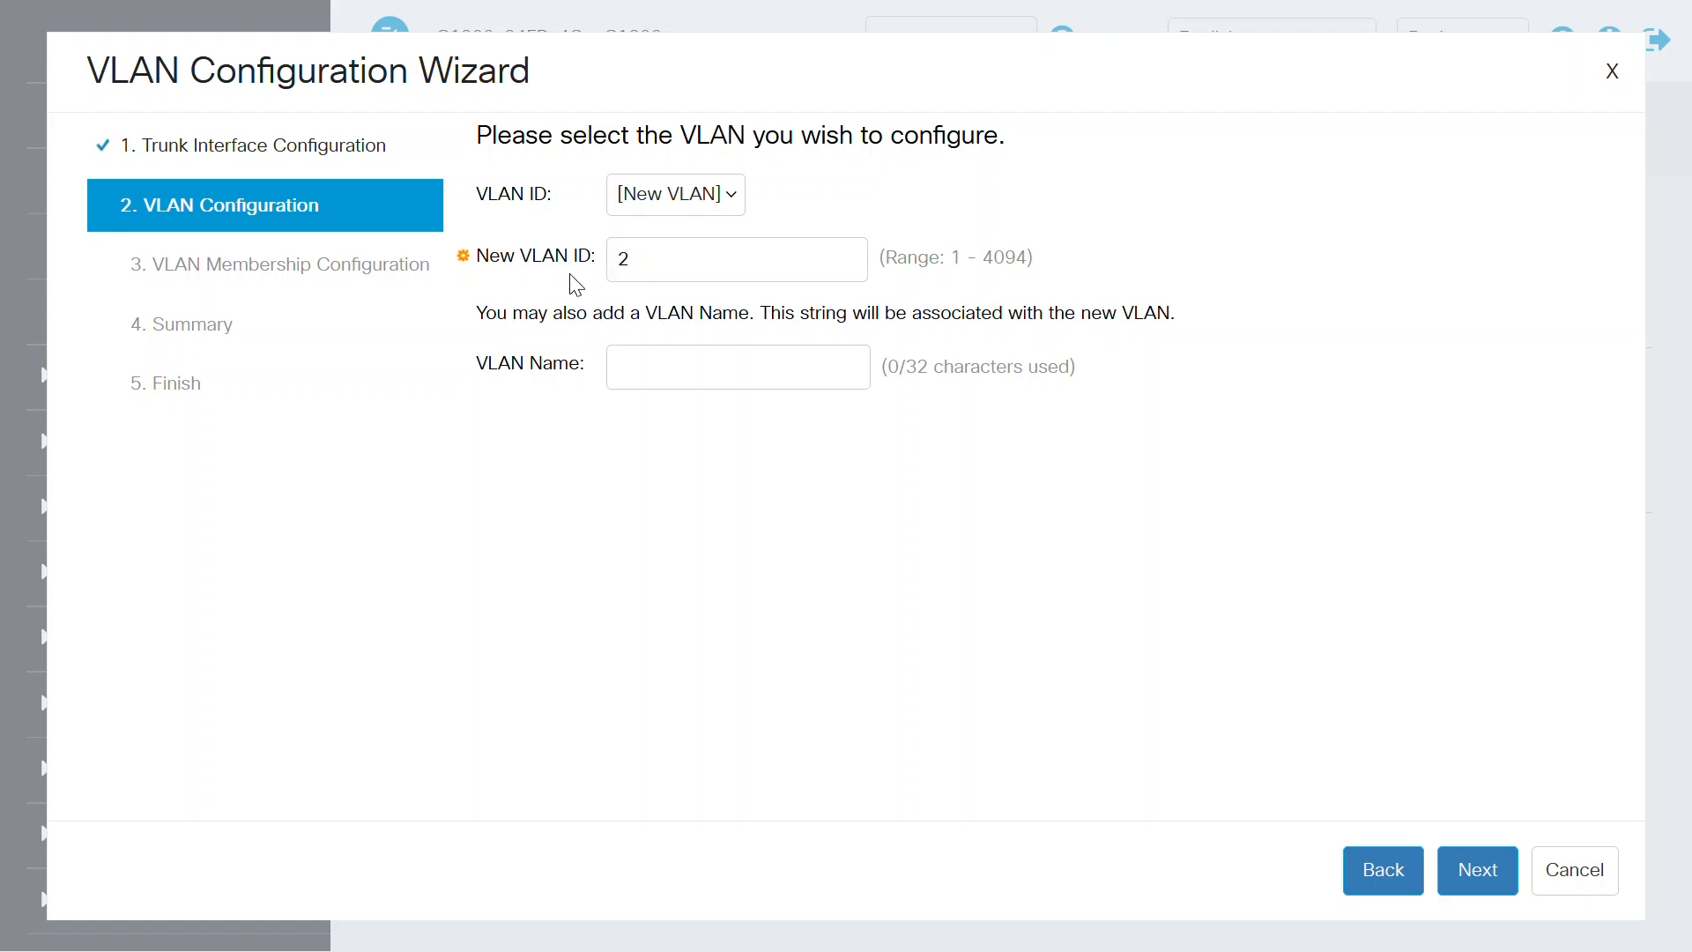
Step: Define a new VLAN with ID 2 and the name DATA
{"action": "left_click", "coordinate": [664, 365]}
{"action": "type", "text": "DATA"}
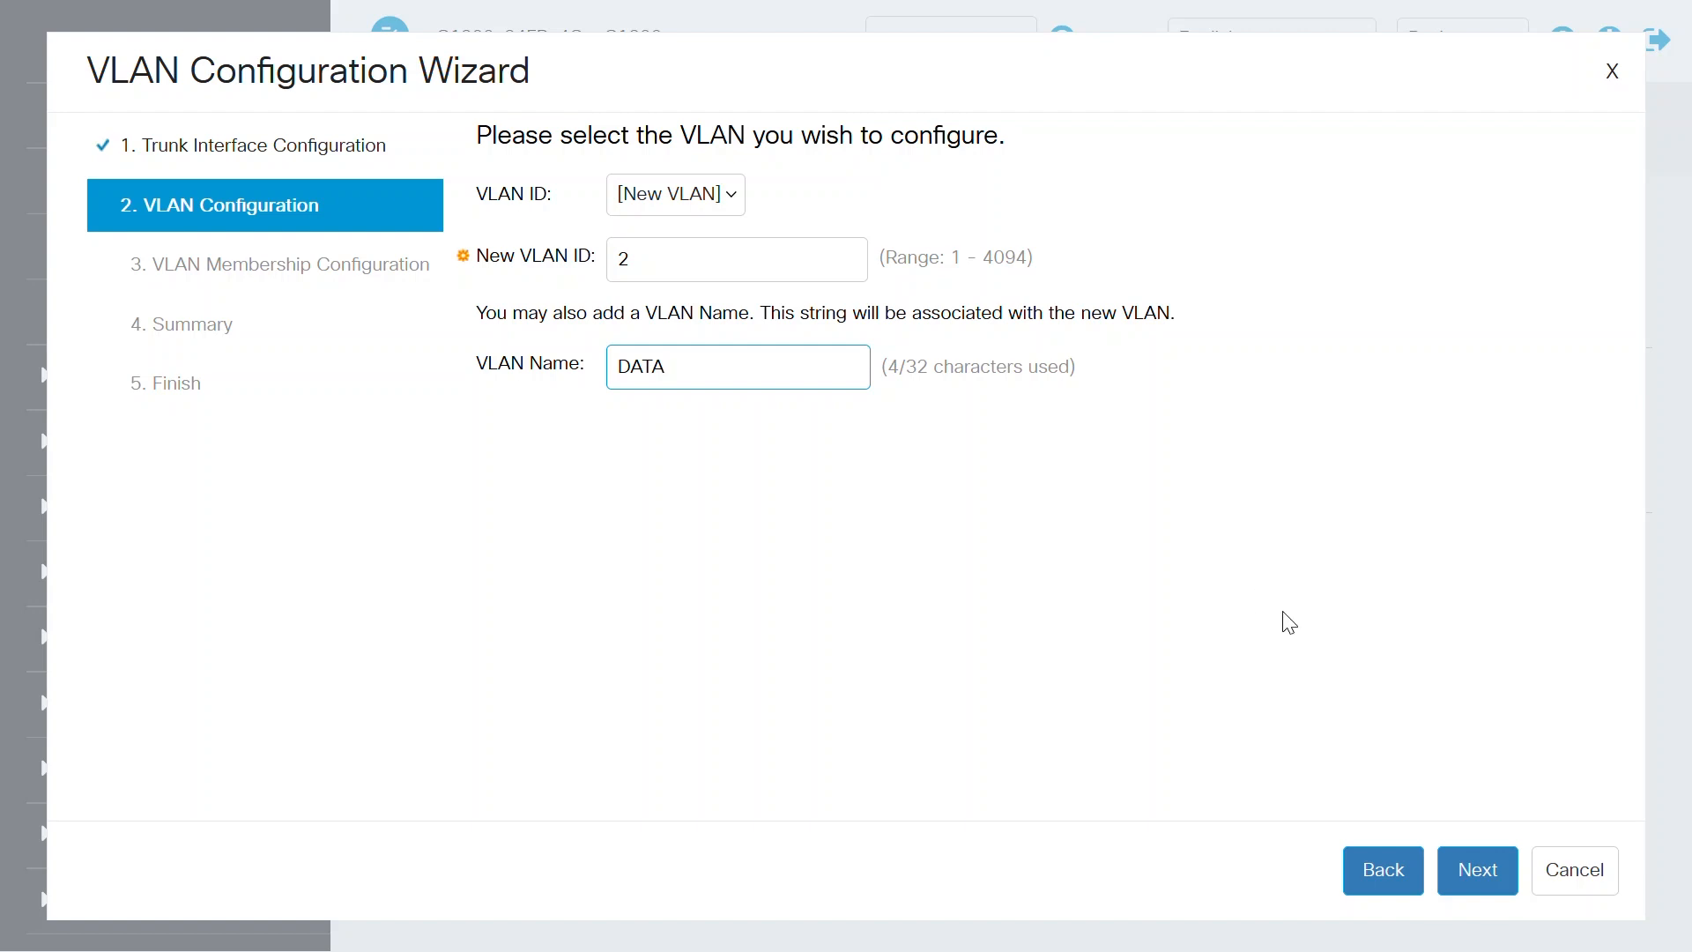
{"action": "left_click", "coordinate": [1480, 871]}
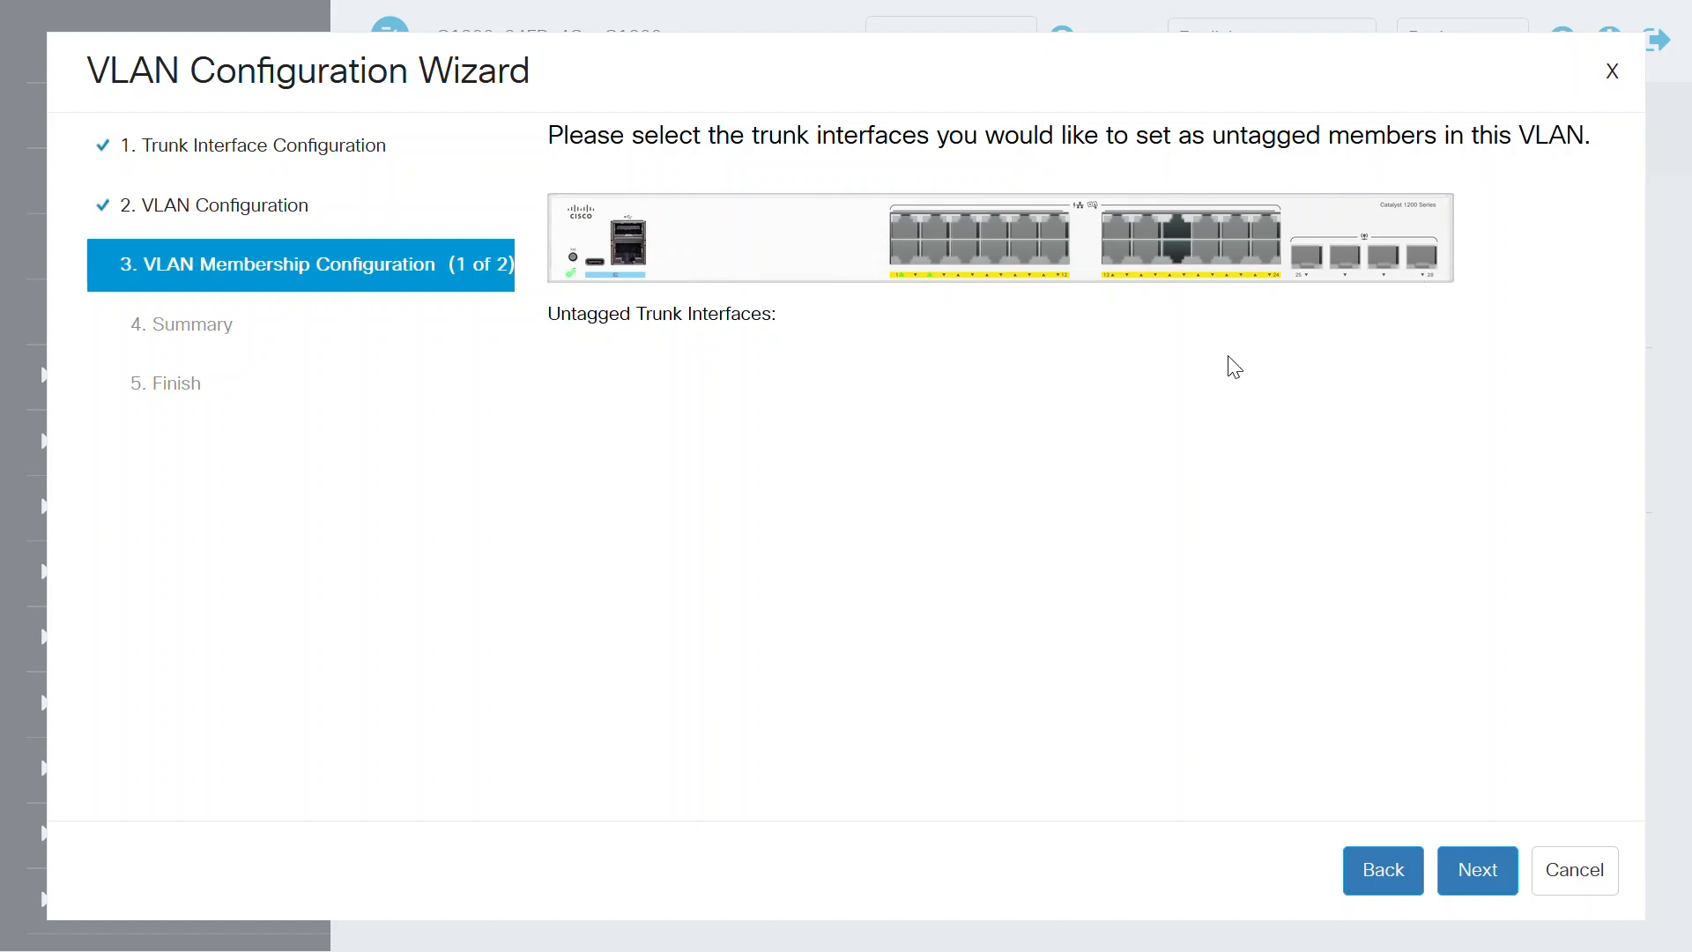
Step: Set trunk ports GE17 and GE18 as untagged members of the DATA VLAN
{"action": "left_click", "coordinate": [1181, 236]}
{"action": "left_click", "coordinate": [1178, 254]}
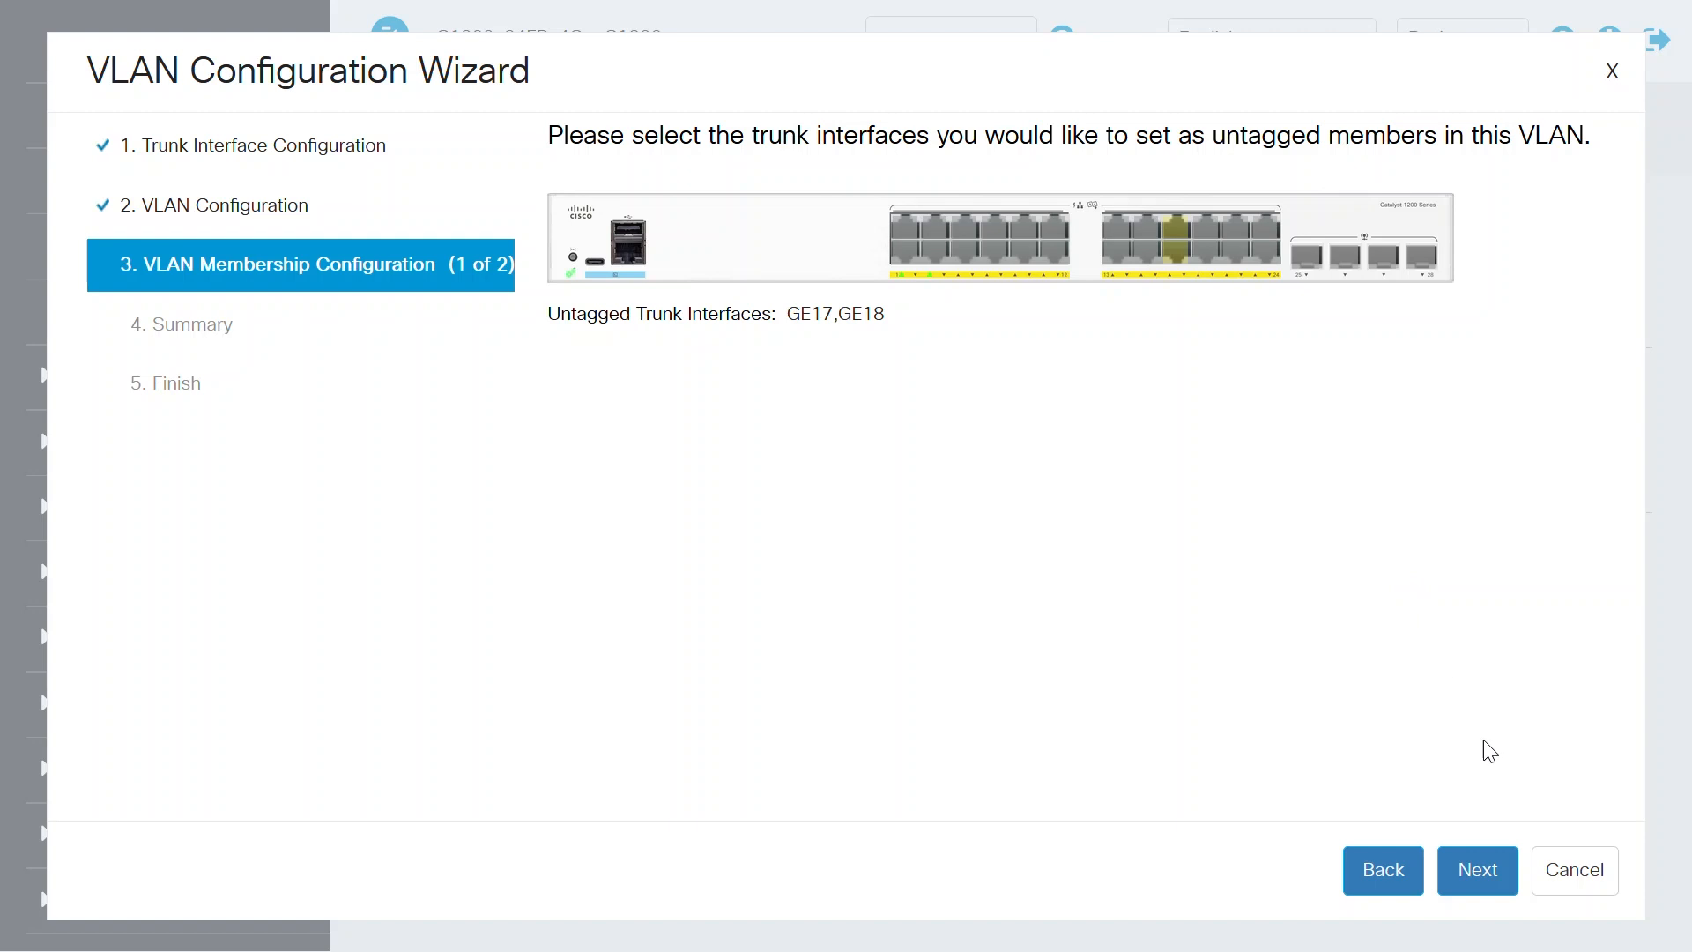
{"action": "left_click", "coordinate": [1484, 871]}
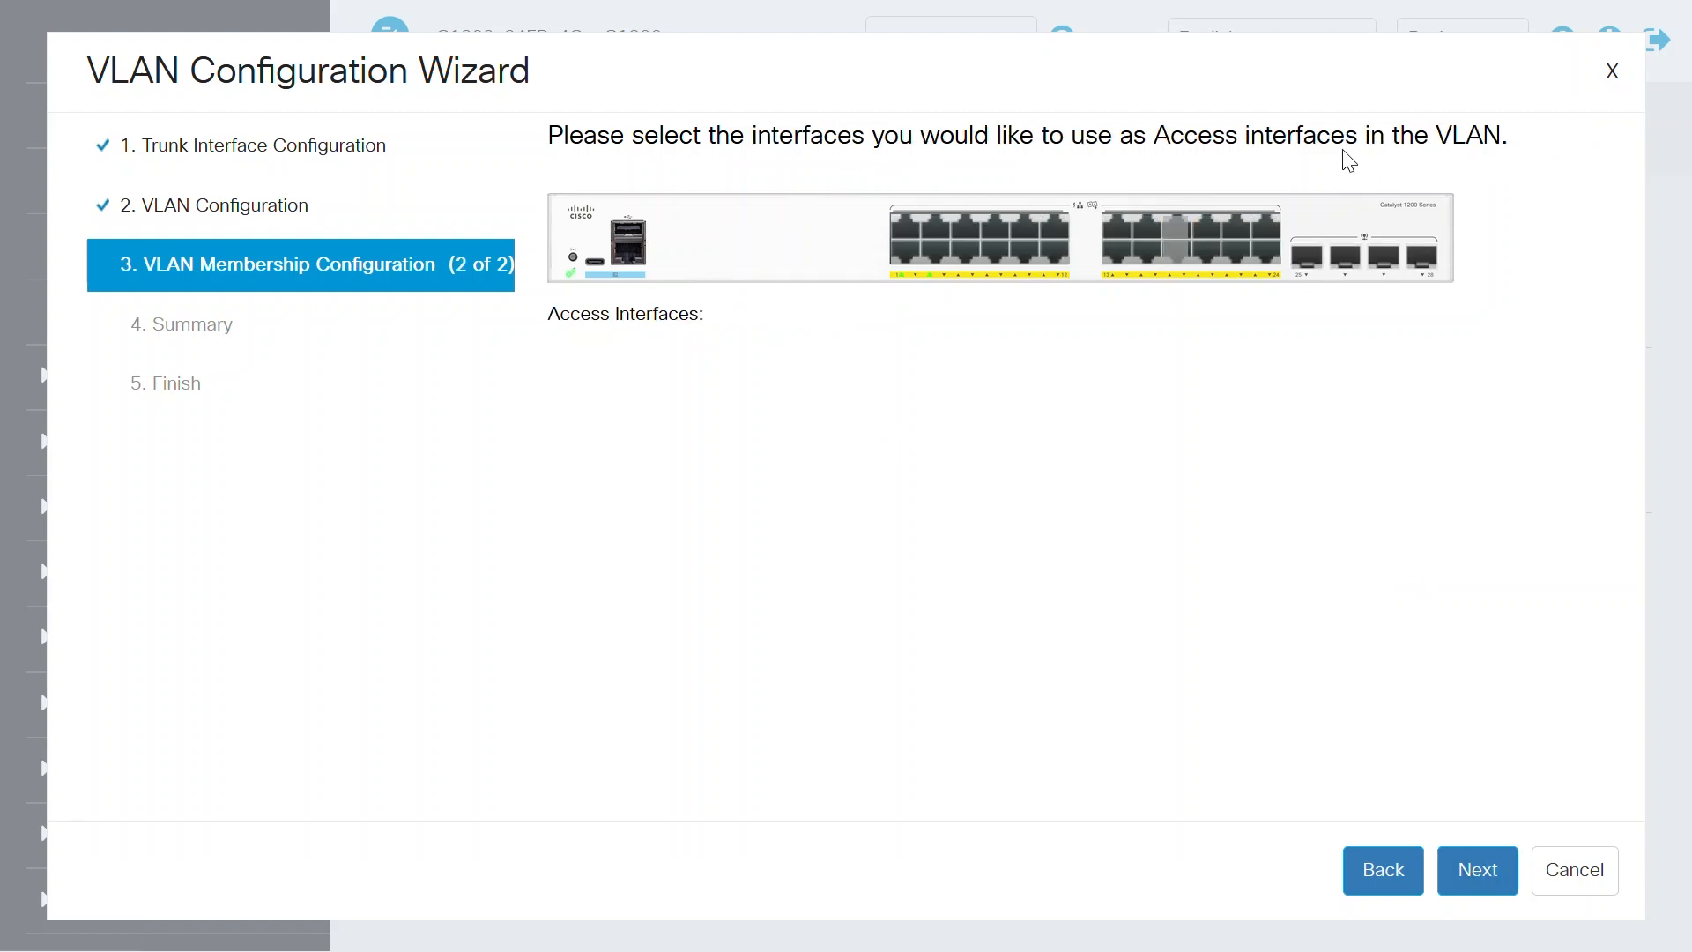
Step: Assign GE19 and GE20 as access interfaces in the DATA VLAN, then apply the configuration and finish the wizard
{"action": "left_click", "coordinate": [1209, 236]}
{"action": "left_click", "coordinate": [1208, 255]}
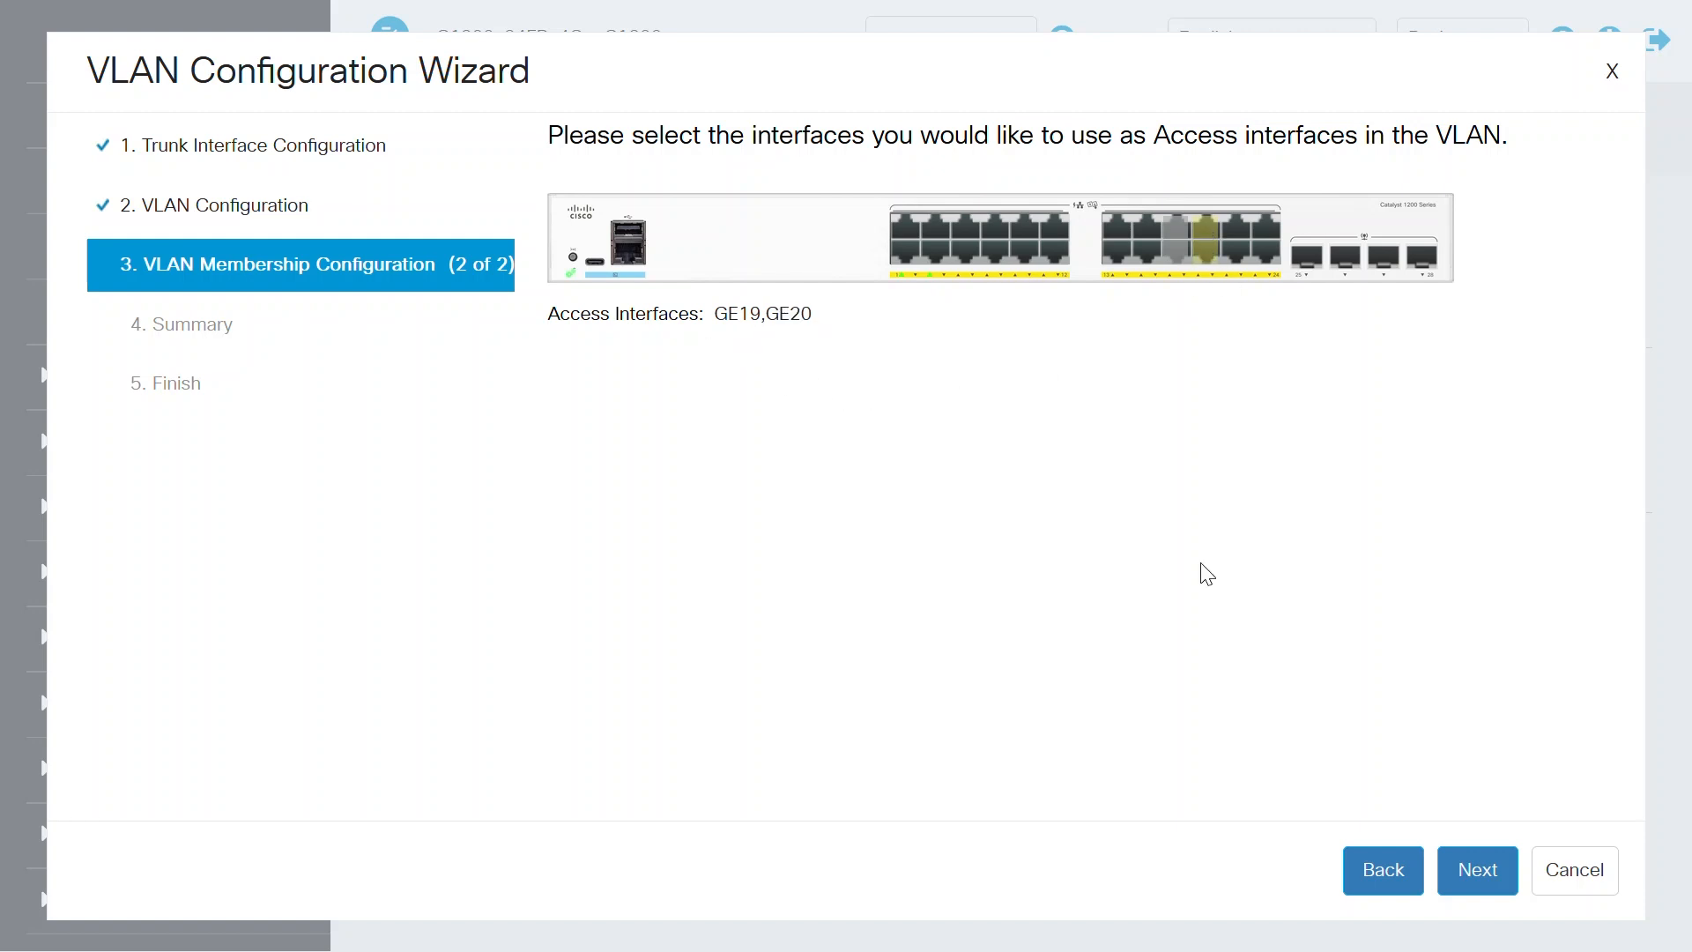
{"action": "left_click", "coordinate": [1477, 869]}
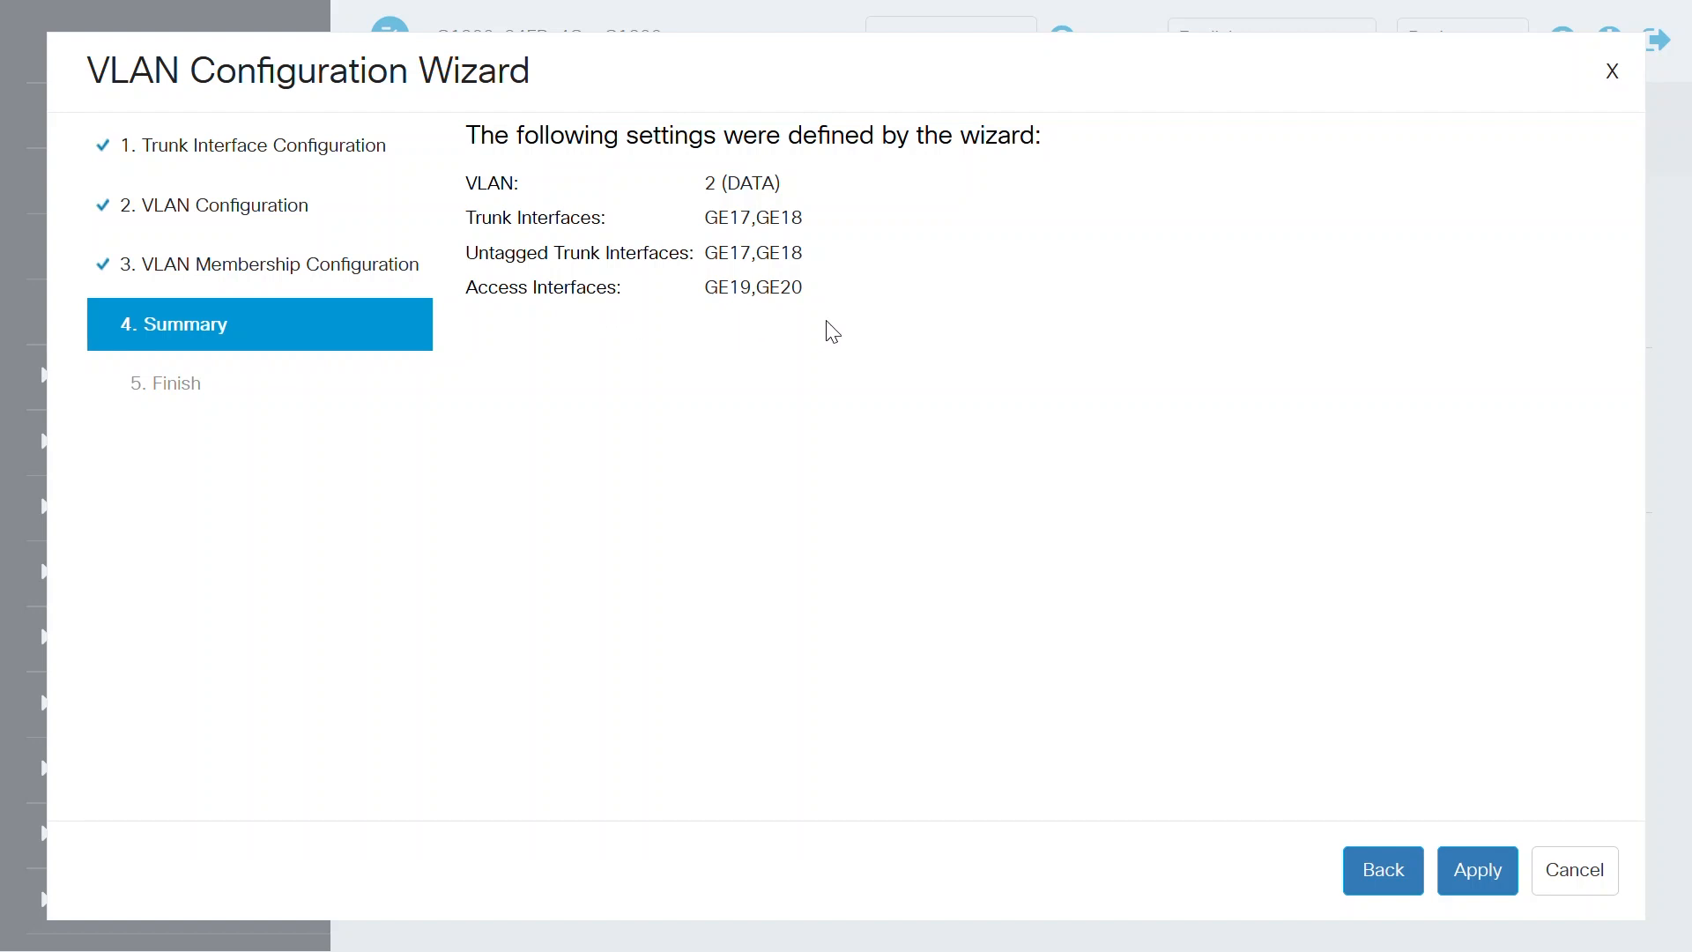
{"action": "left_click", "coordinate": [1487, 868]}
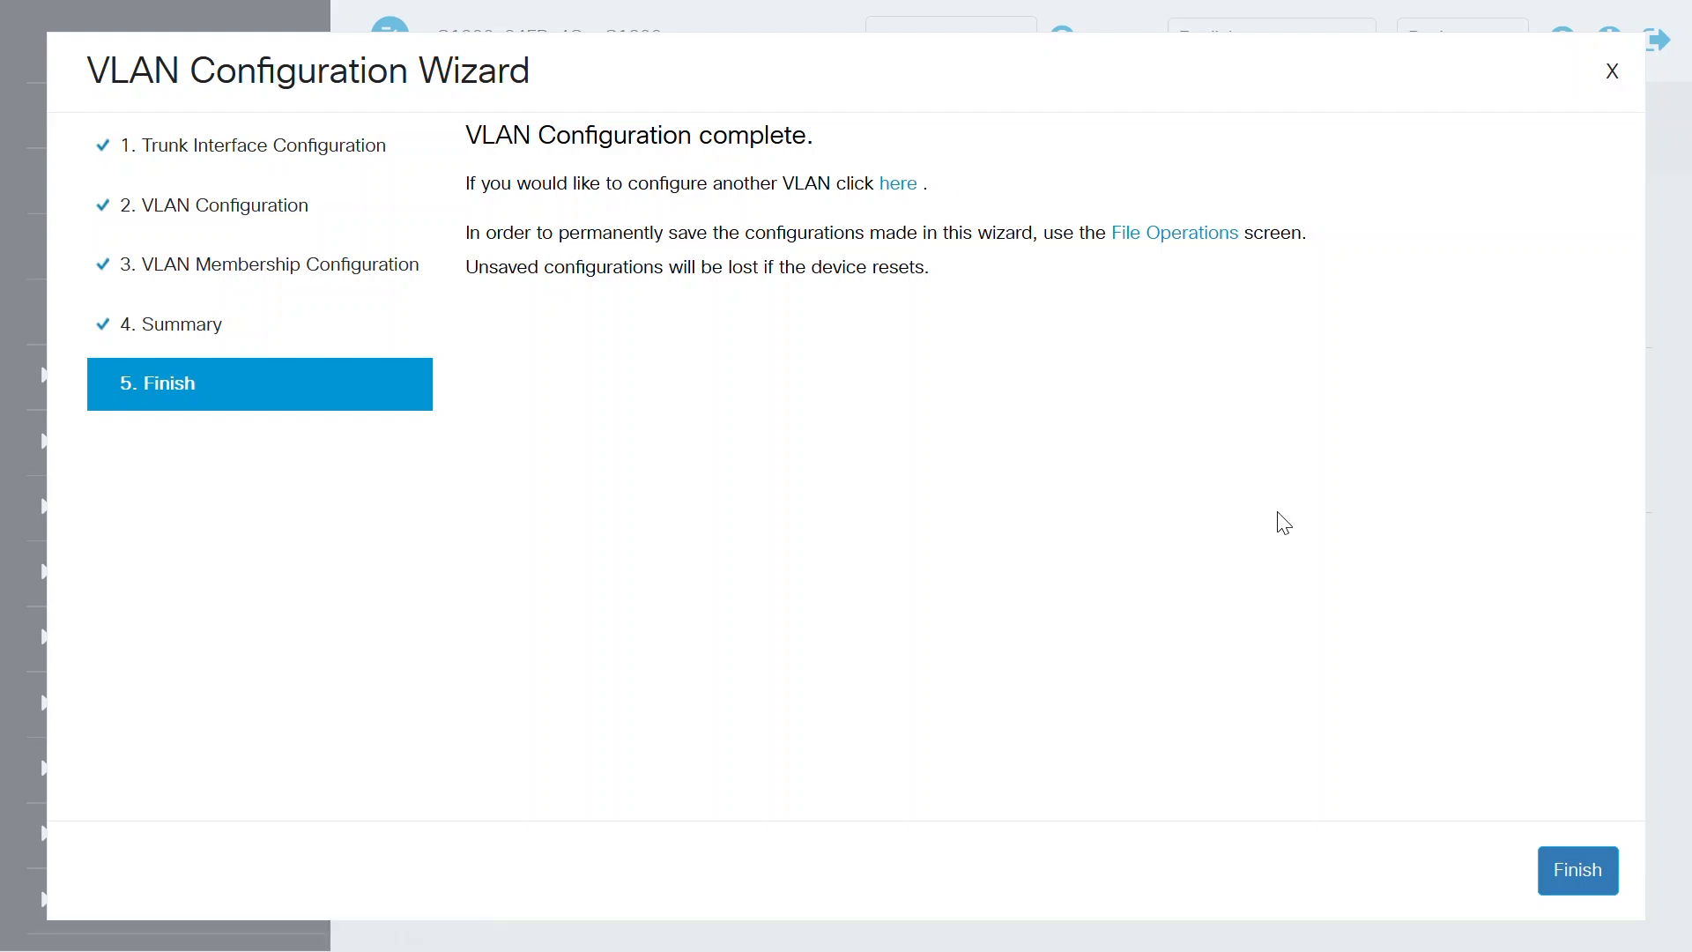
{"action": "left_click", "coordinate": [1569, 867]}
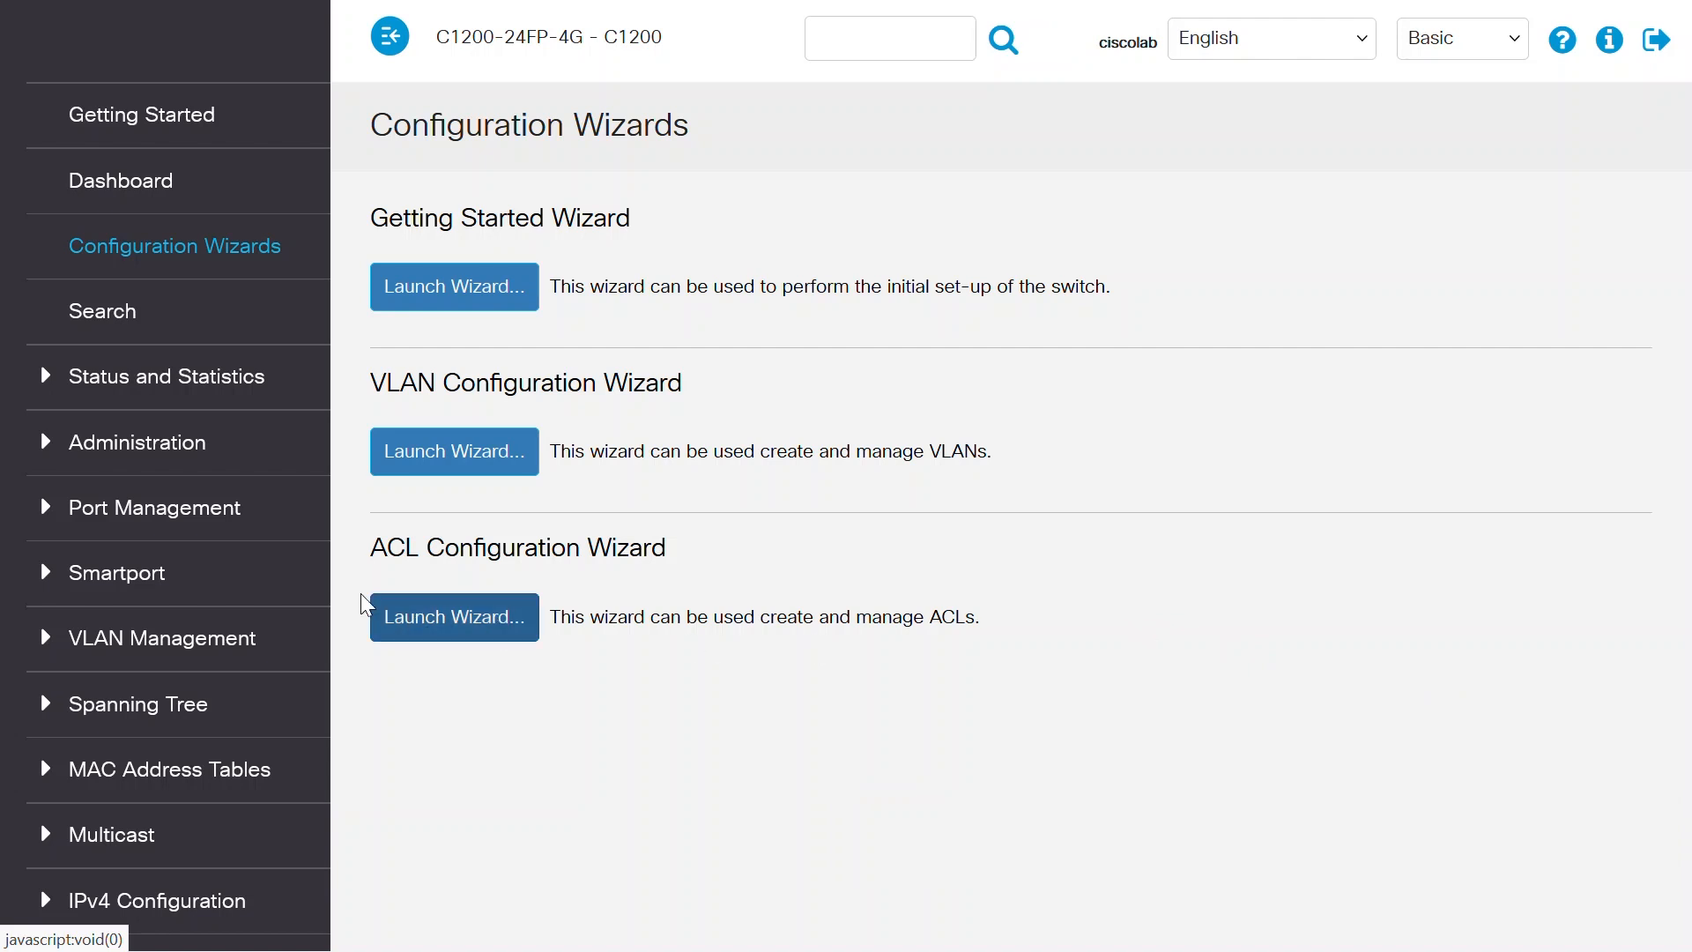
Step: Check the VLAN table and the Port VLAN Membership table for the modes and VLANs of ports GE17 to GE20
{"action": "left_click", "coordinate": [218, 647]}
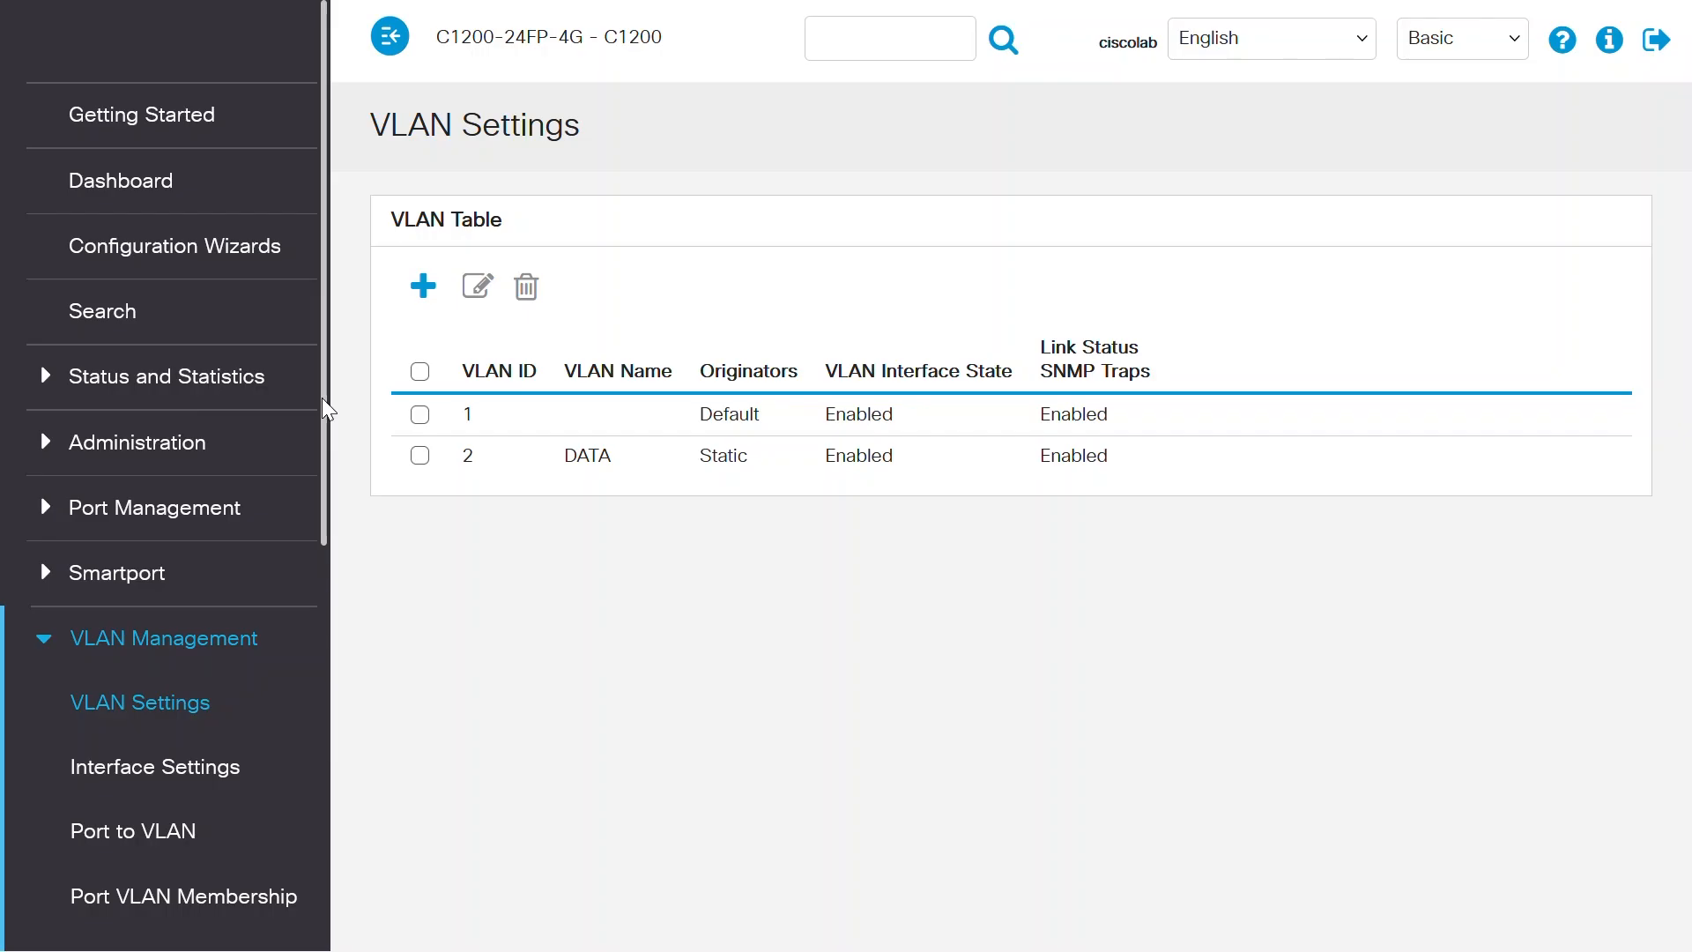
{"action": "left_click_drag", "start_coordinate": [325, 528], "coordinate": [326, 672]}
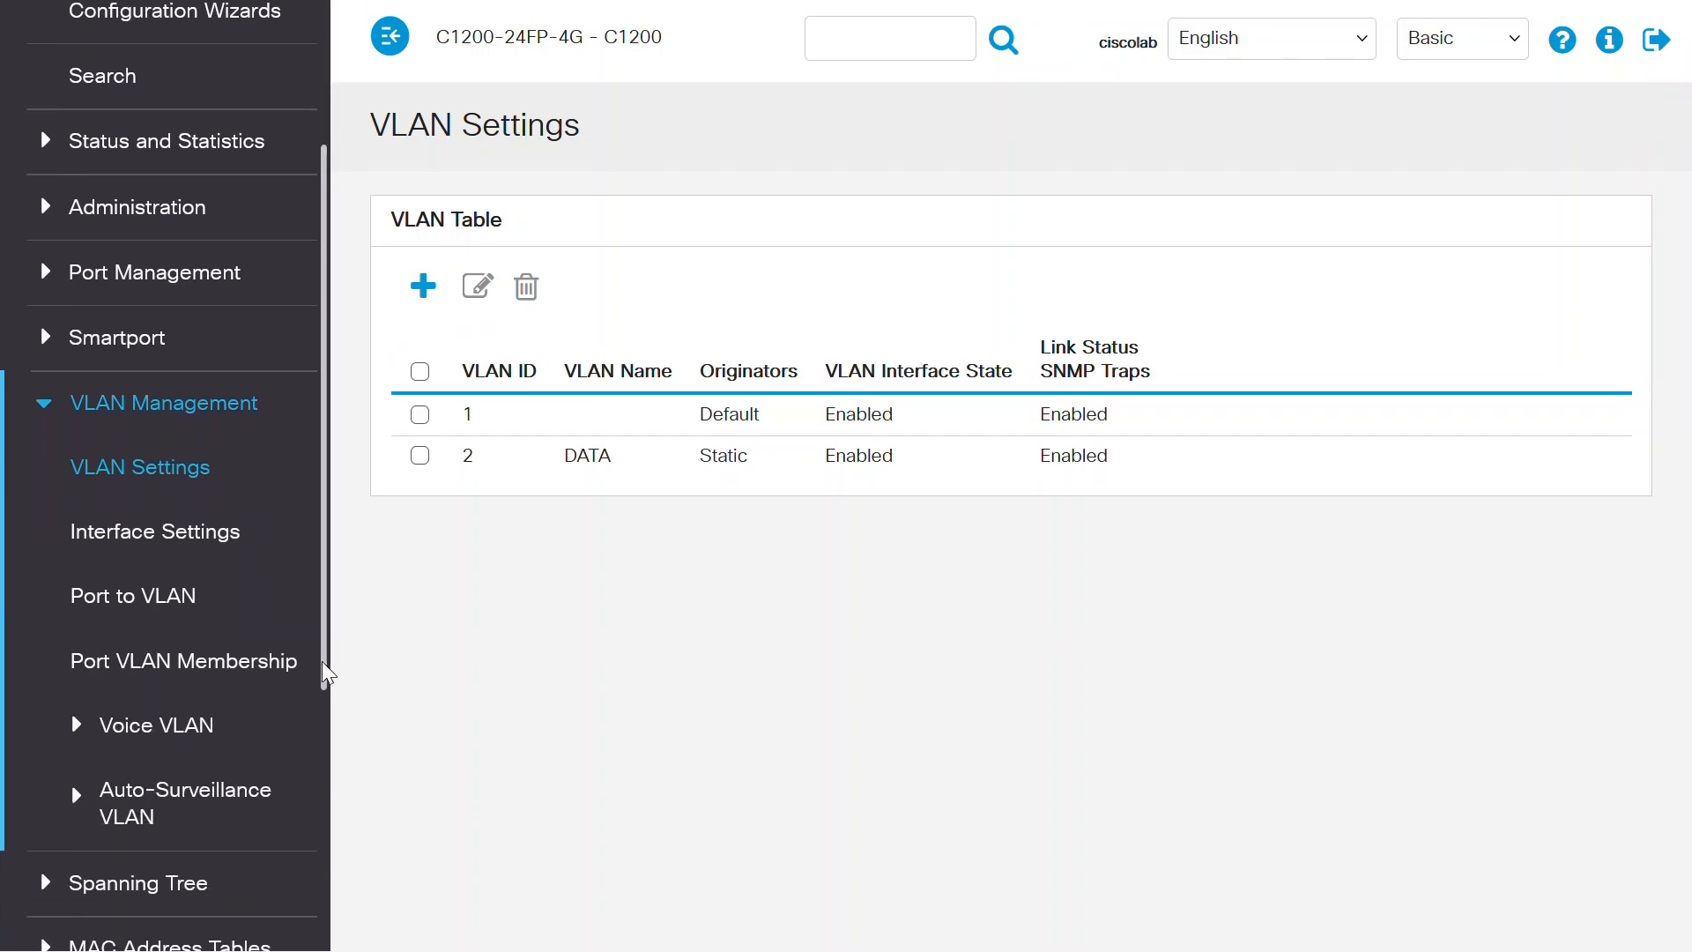
{"action": "left_click", "coordinate": [229, 662]}
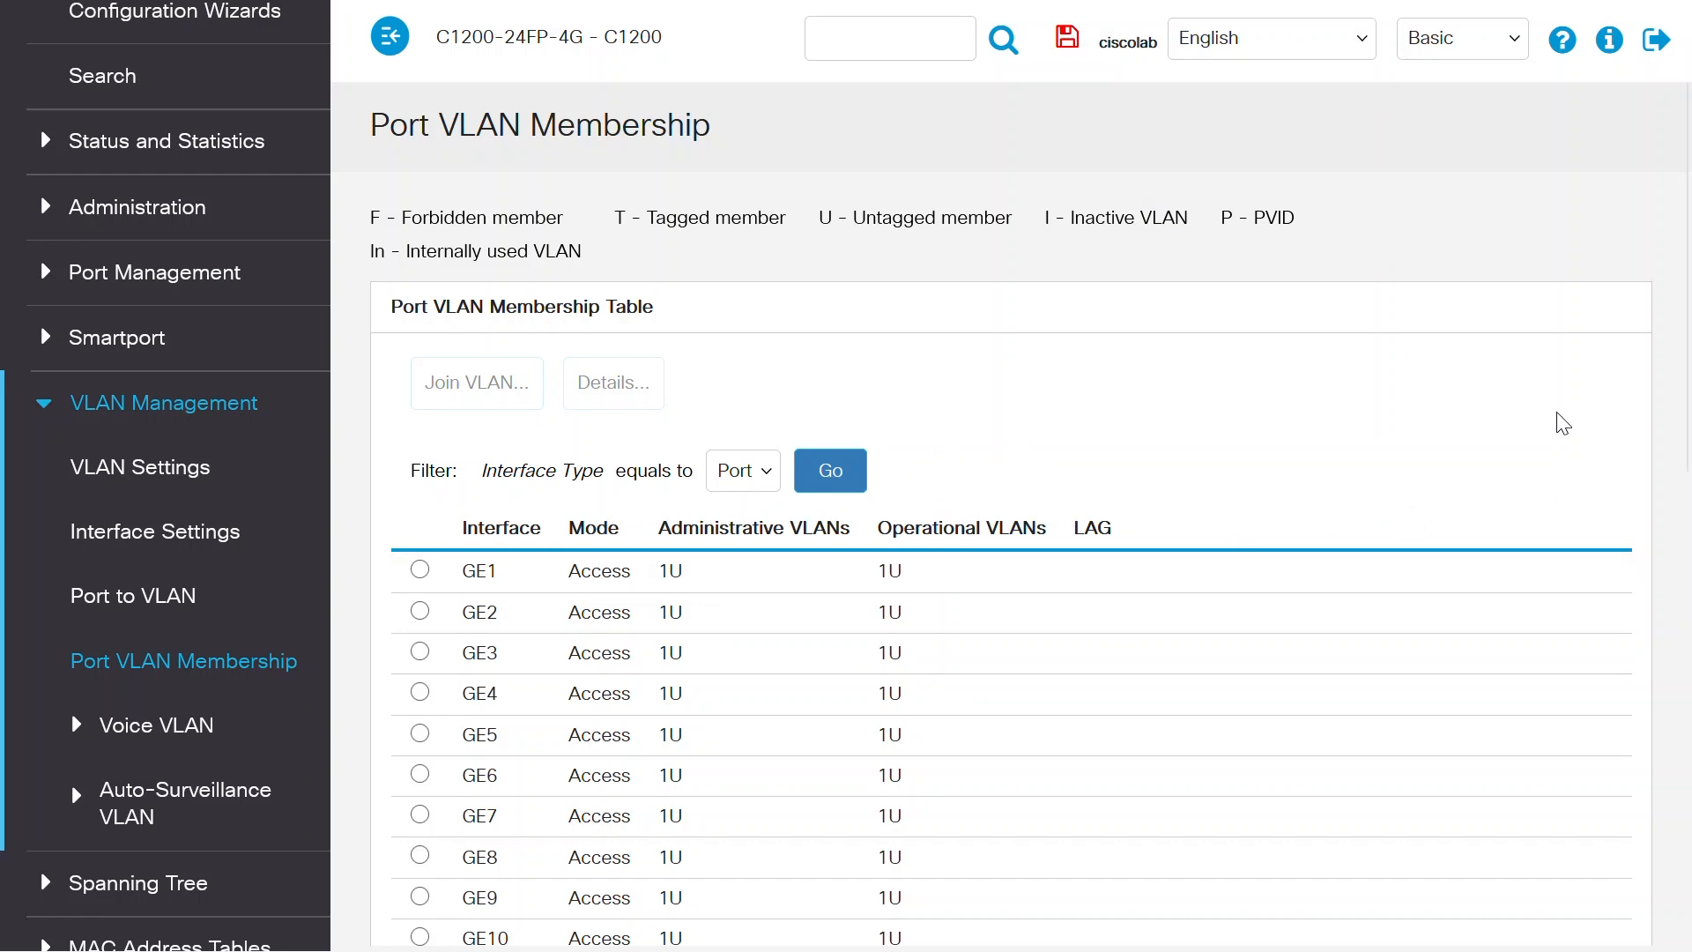
{"action": "left_click_drag", "start_coordinate": [1684, 384], "coordinate": [1688, 762]}
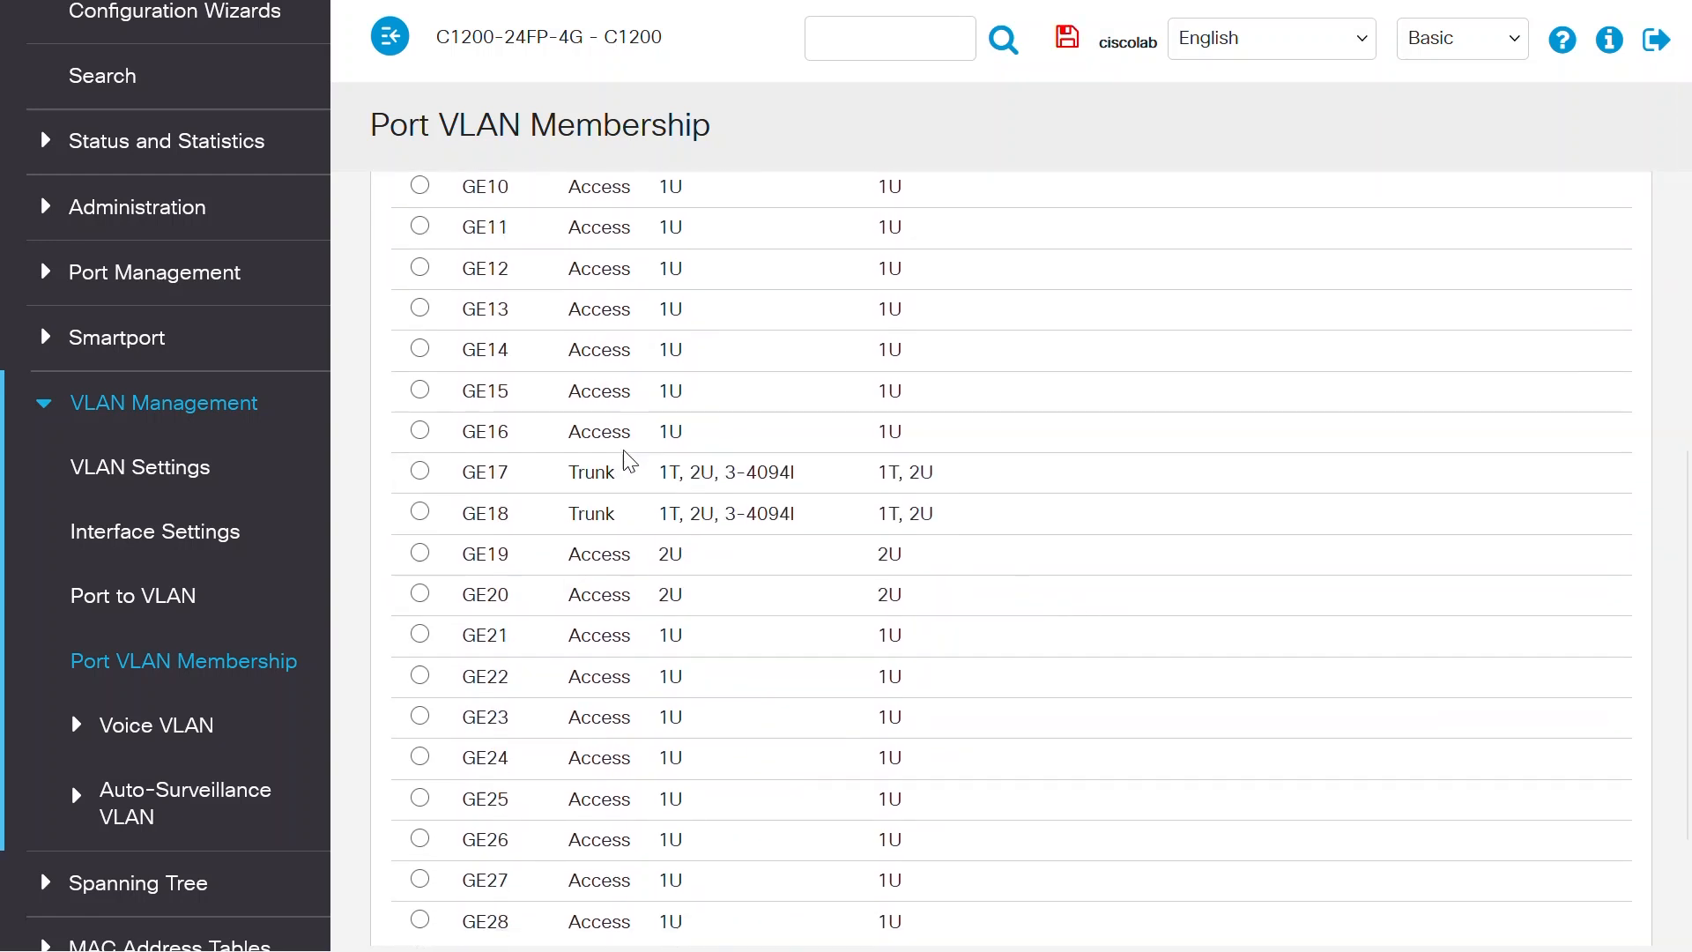